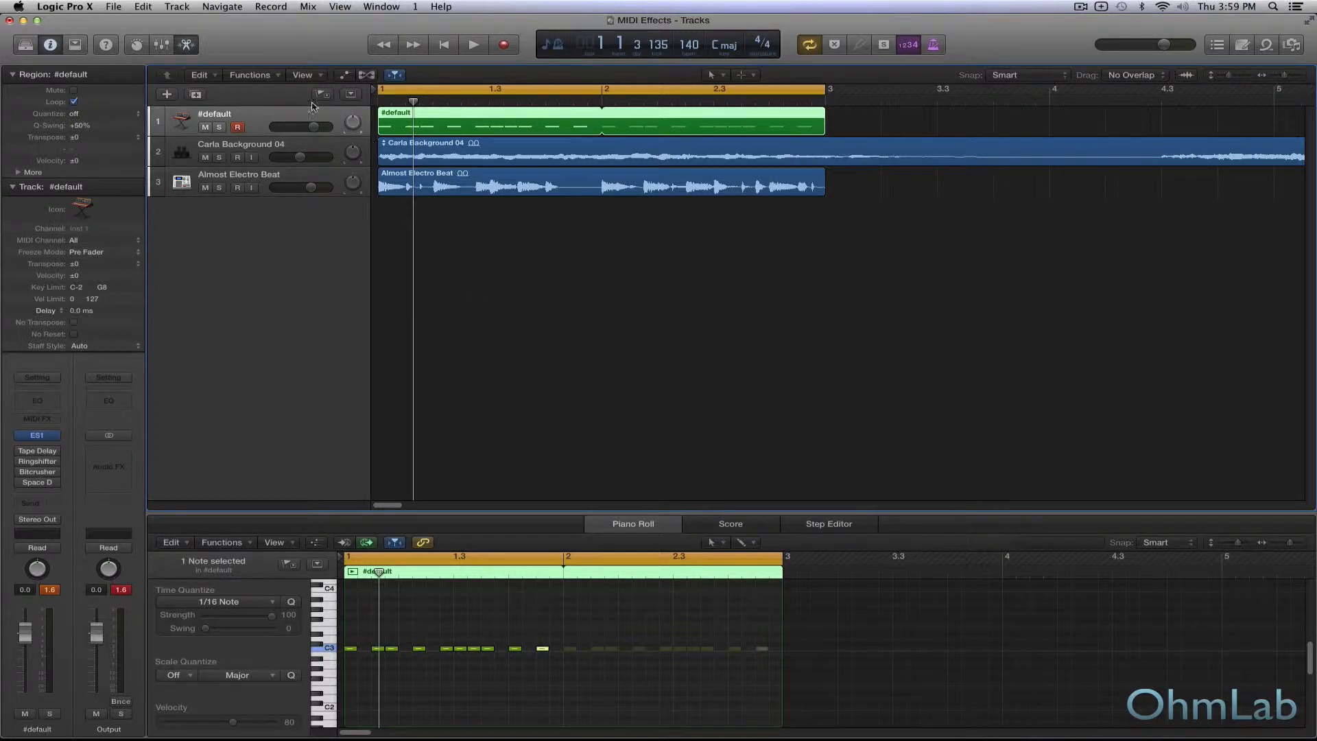
Inspect the Almost Electro Beat, Carla Background 04 and #default tracks one after another.
{"action": "left_click", "coordinate": [258, 178]}
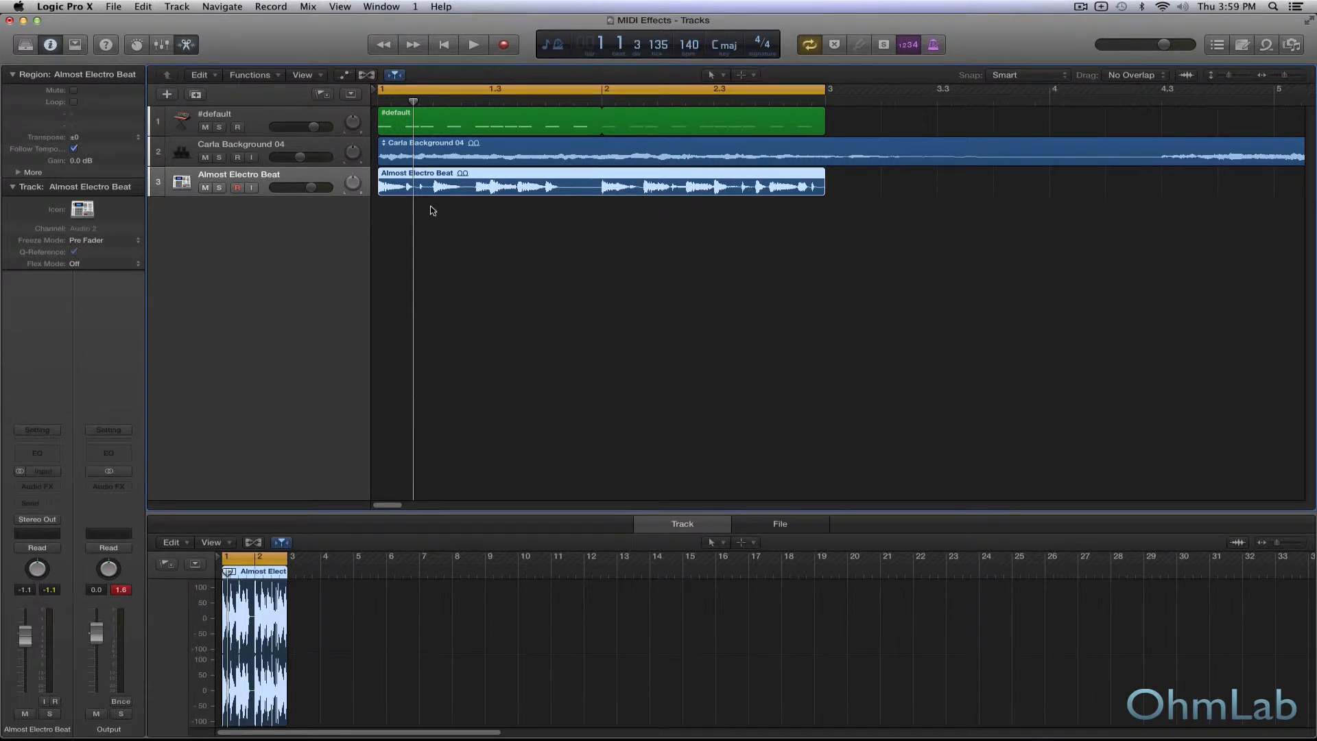
{"action": "left_click", "coordinate": [267, 152]}
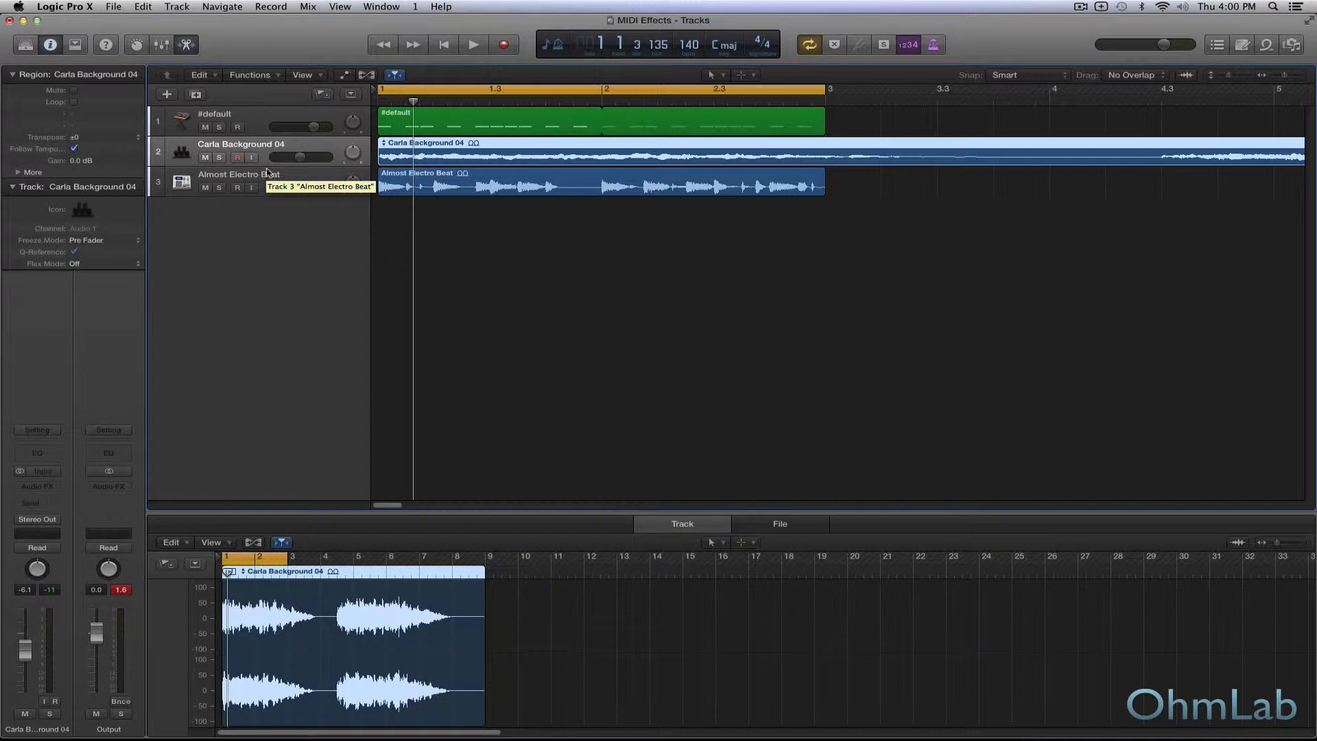
{"action": "left_click", "coordinate": [249, 122]}
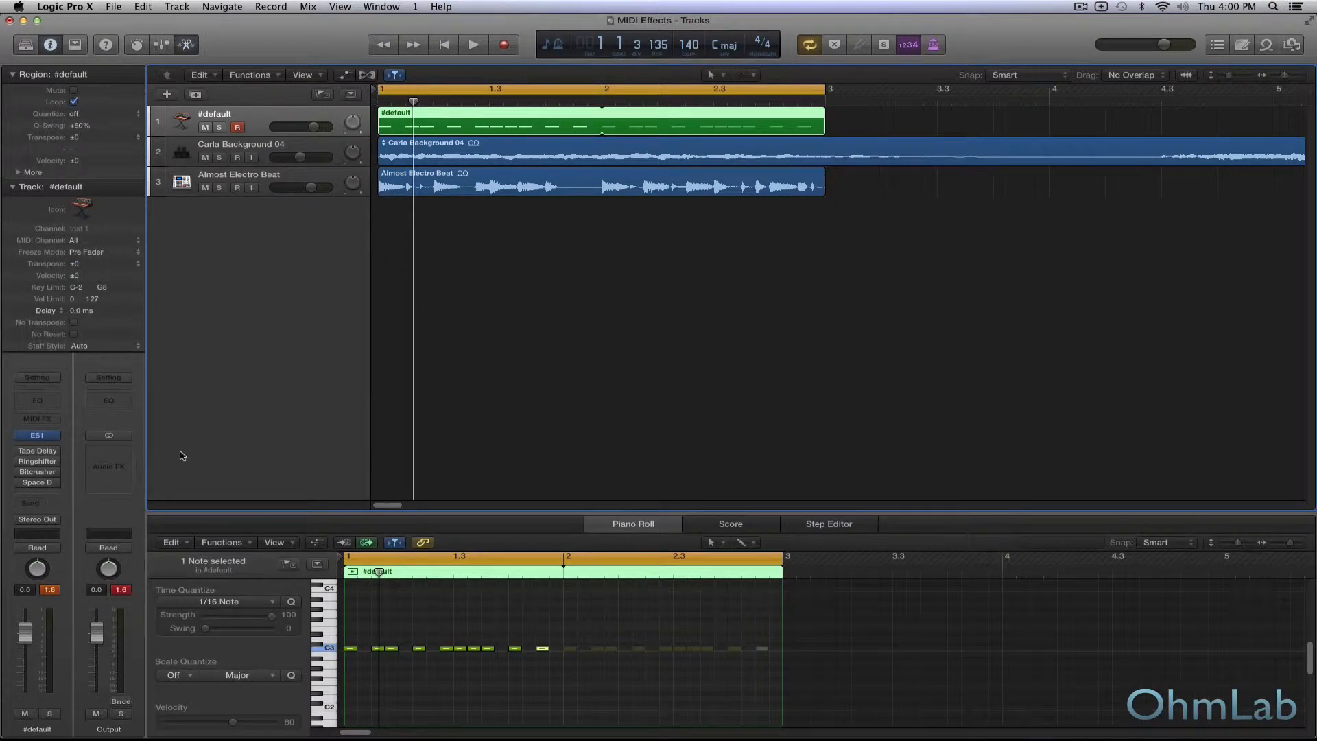
Open the ES1 synth on the #default track and set its side chain to None.
{"action": "left_click", "coordinate": [37, 435]}
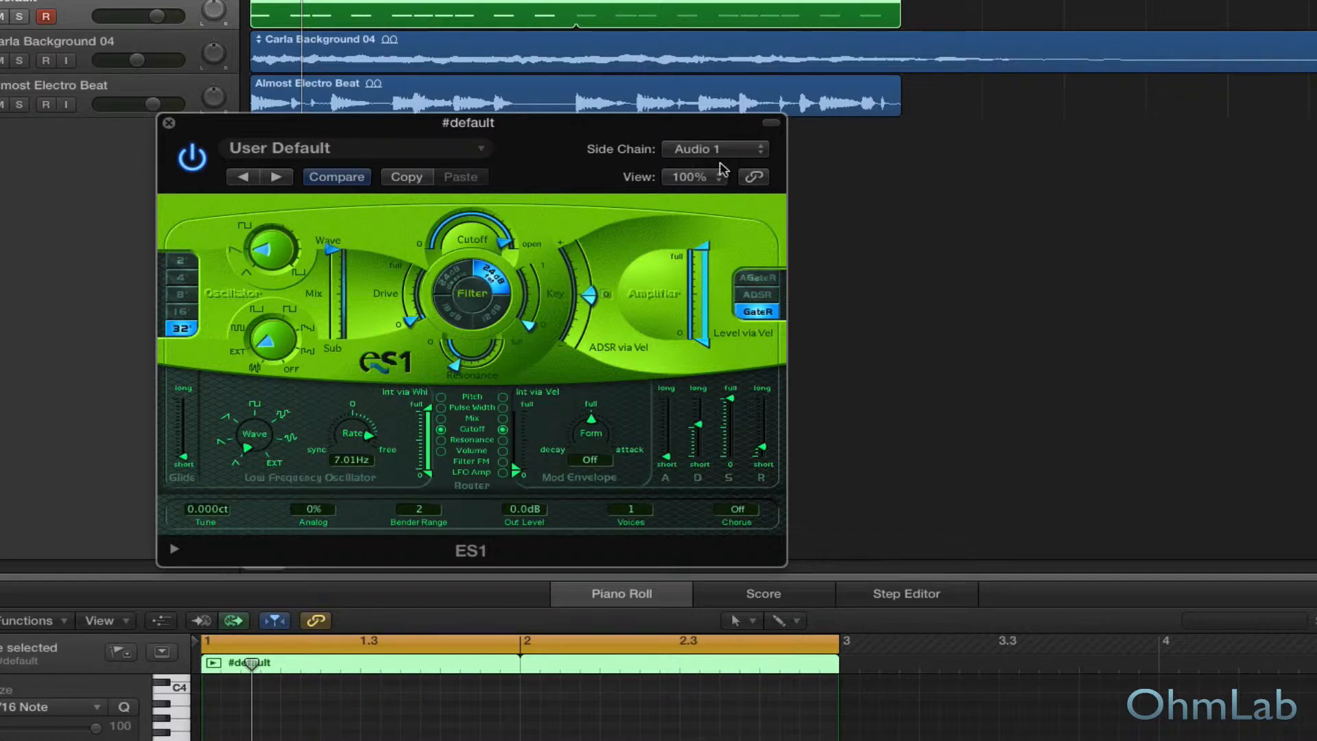
{"action": "left_click_drag", "start_coordinate": [563, 131], "coordinate": [615, 221]}
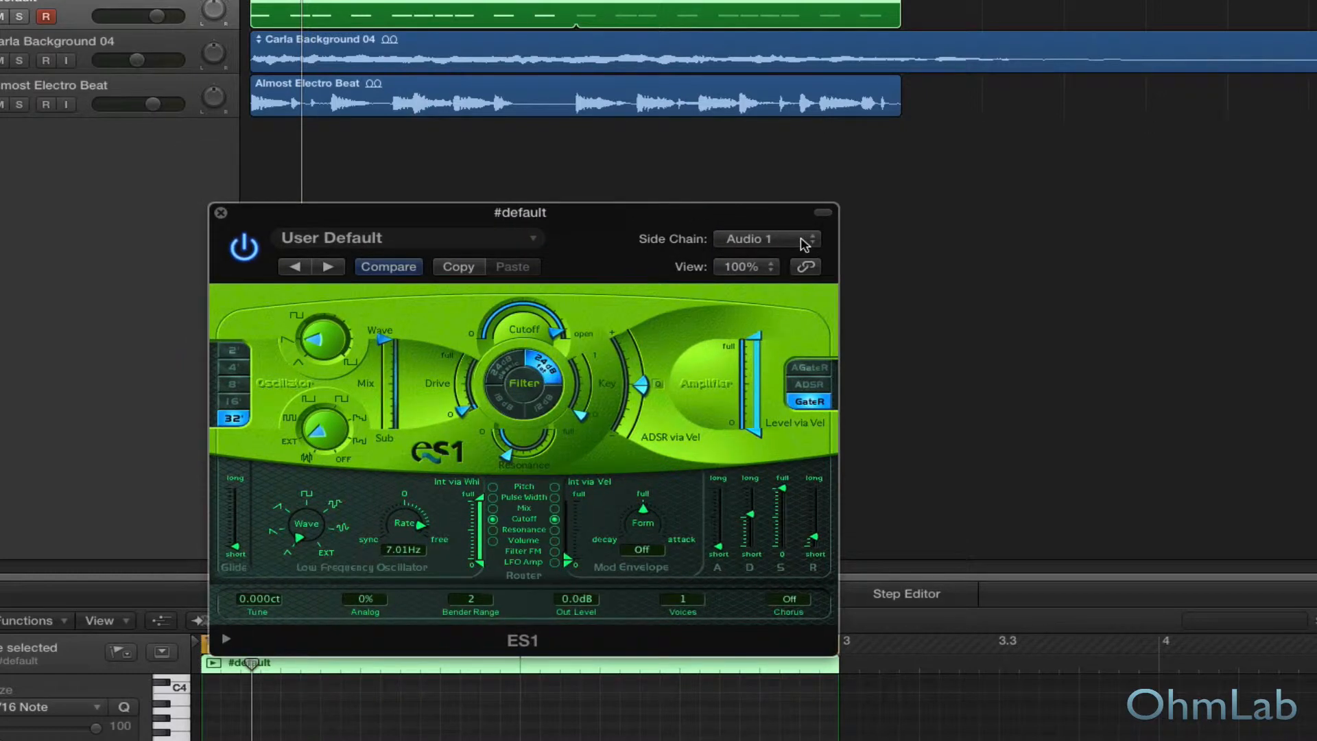
{"action": "left_click", "coordinate": [768, 239]}
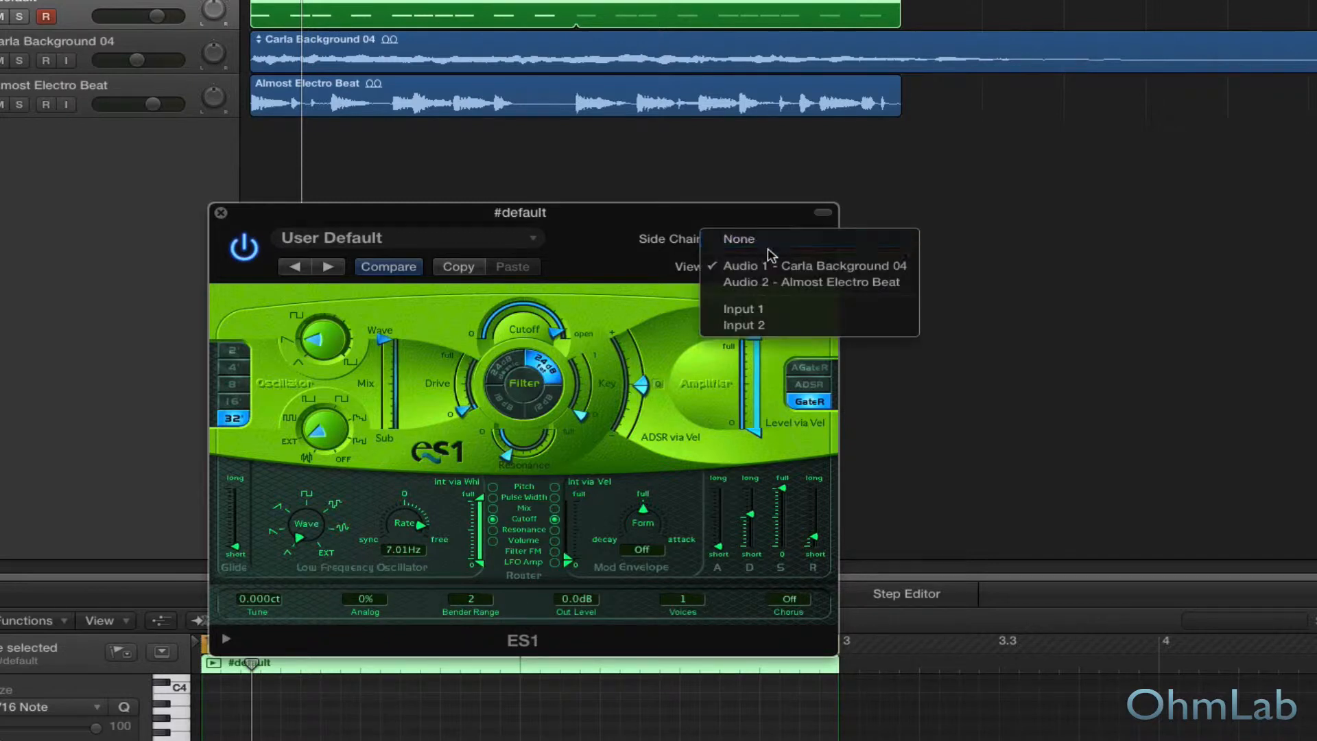
{"action": "left_click", "coordinate": [858, 235]}
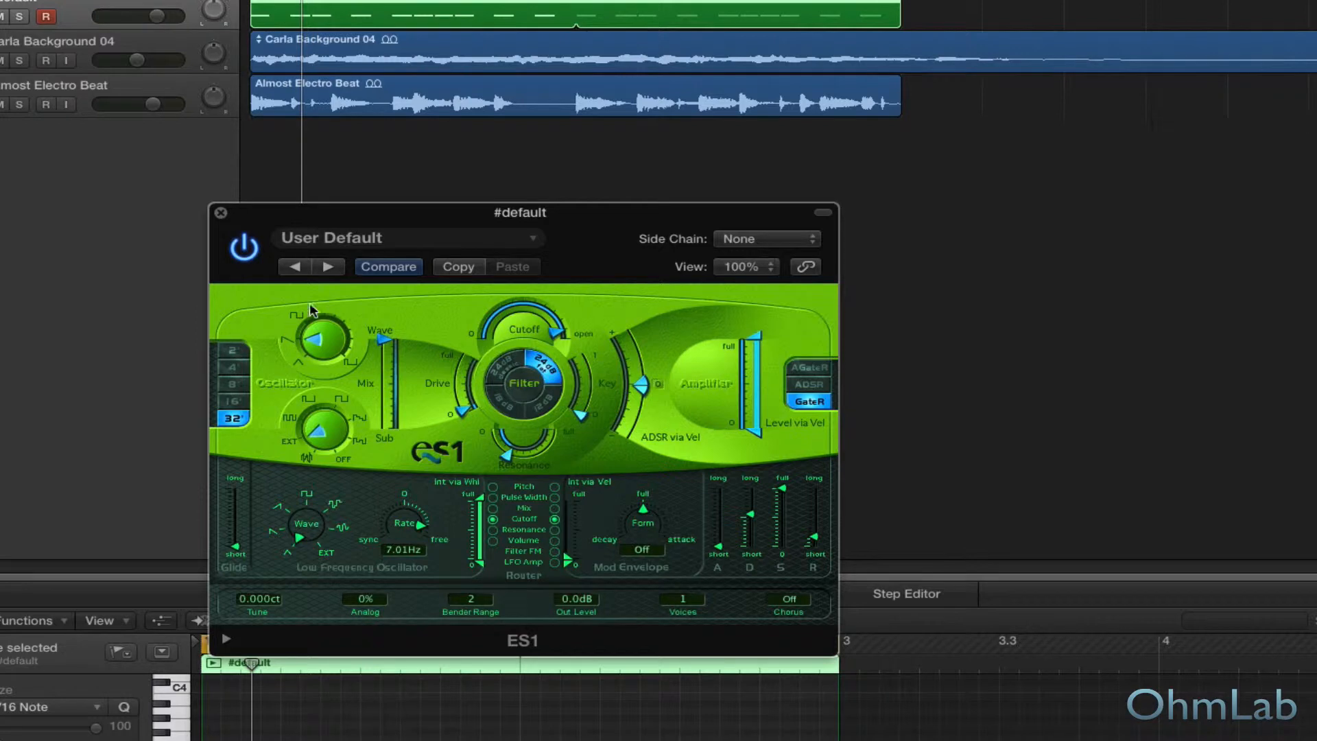
Set the ES1 oscillator mix fully to Sub and reposition the synth window clear of the tracks.
{"action": "left_click_drag", "start_coordinate": [385, 339], "coordinate": [384, 386]}
{"action": "left_click_drag", "start_coordinate": [389, 393], "coordinate": [391, 499]}
{"action": "left_click_drag", "start_coordinate": [568, 215], "coordinate": [588, 252]}
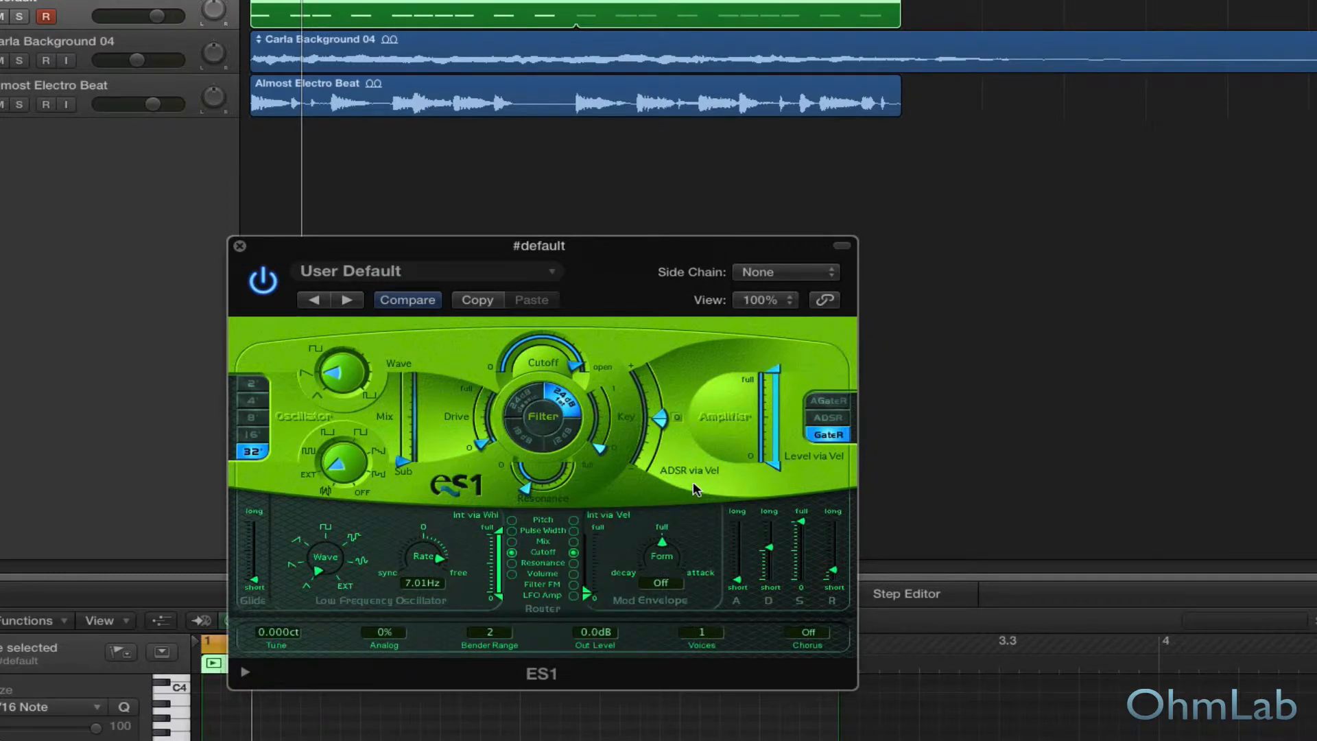
{"action": "left_click_drag", "start_coordinate": [618, 257], "coordinate": [560, 249]}
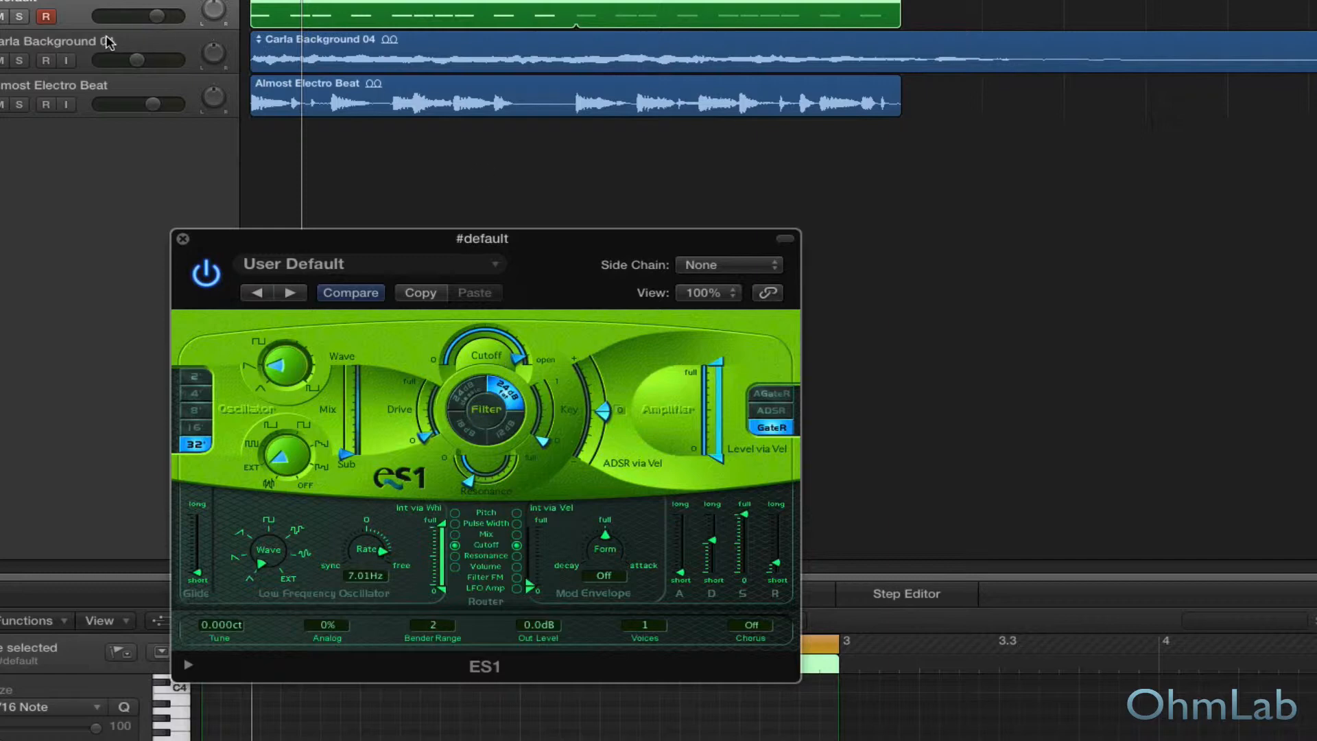
Audition the Almost Electro Beat track in solo, stop playback and turn its solo off.
{"action": "left_click", "coordinate": [94, 96]}
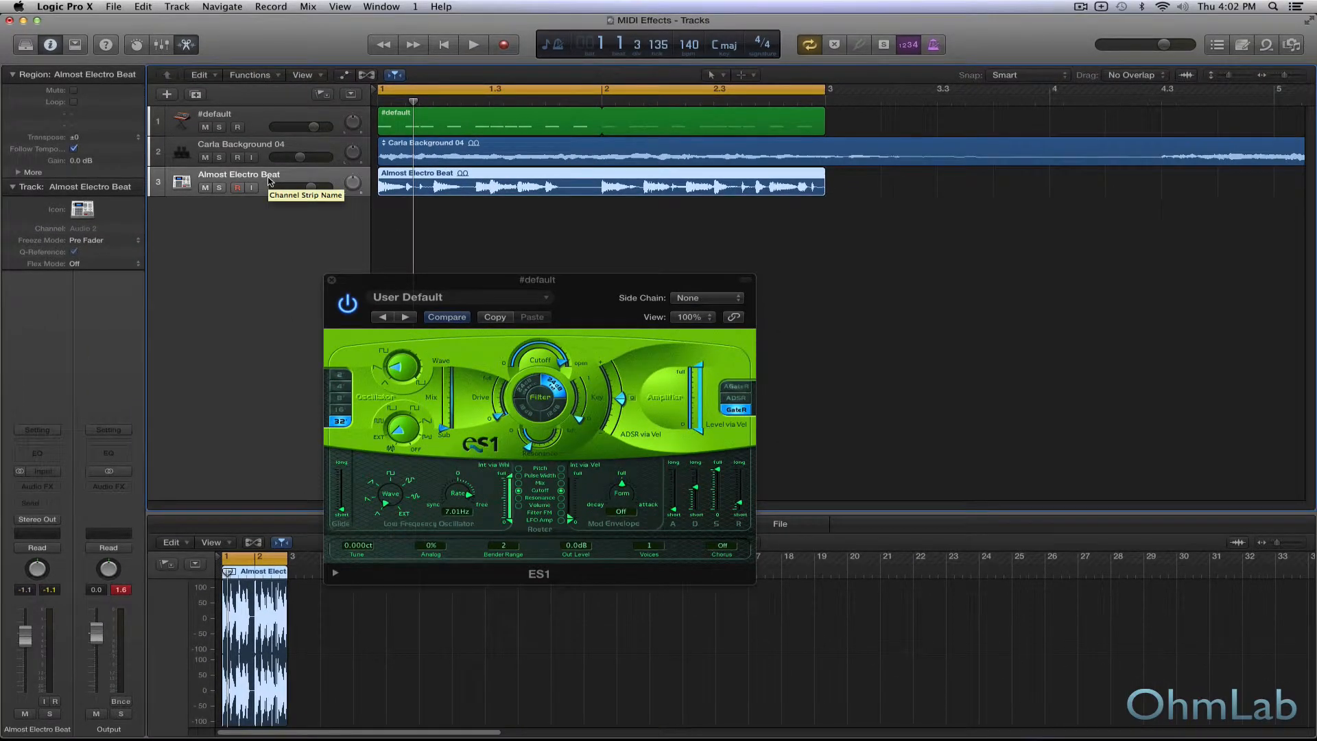
{"action": "left_click", "coordinate": [219, 187]}
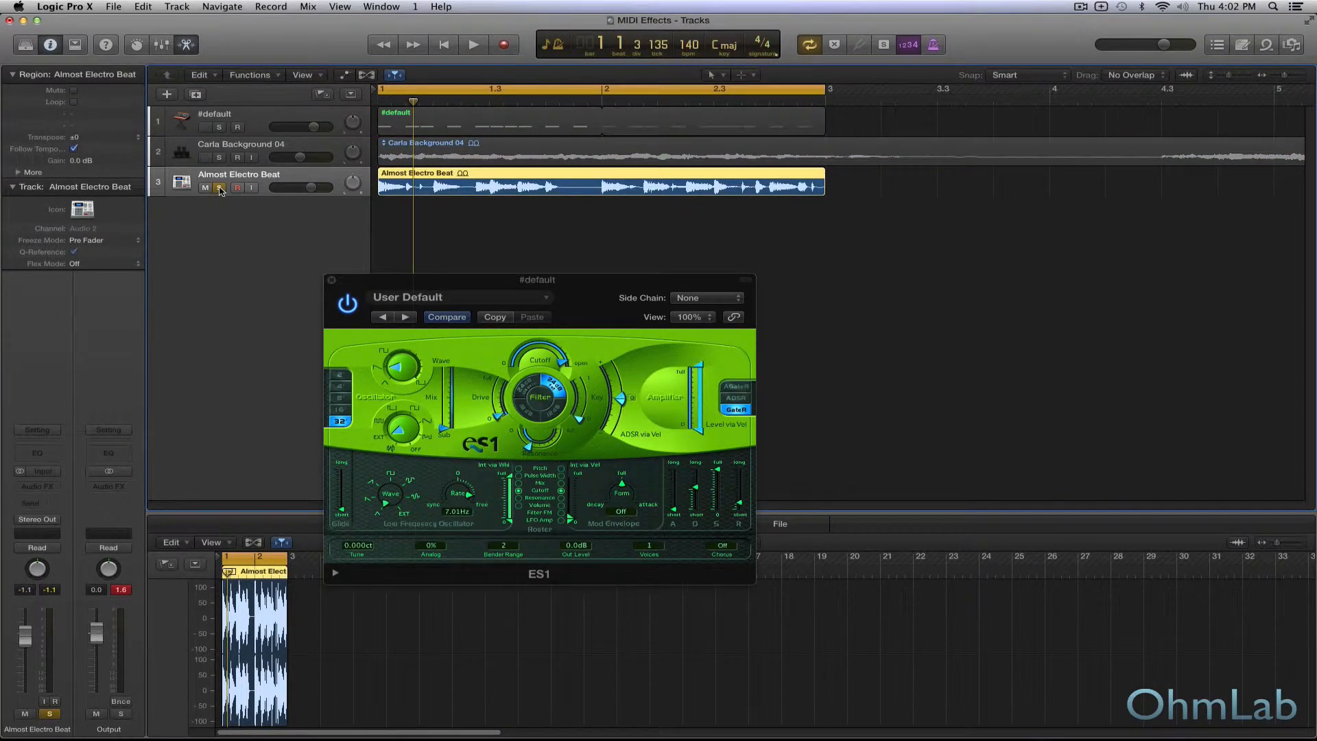
{"action": "key", "text": "space"}
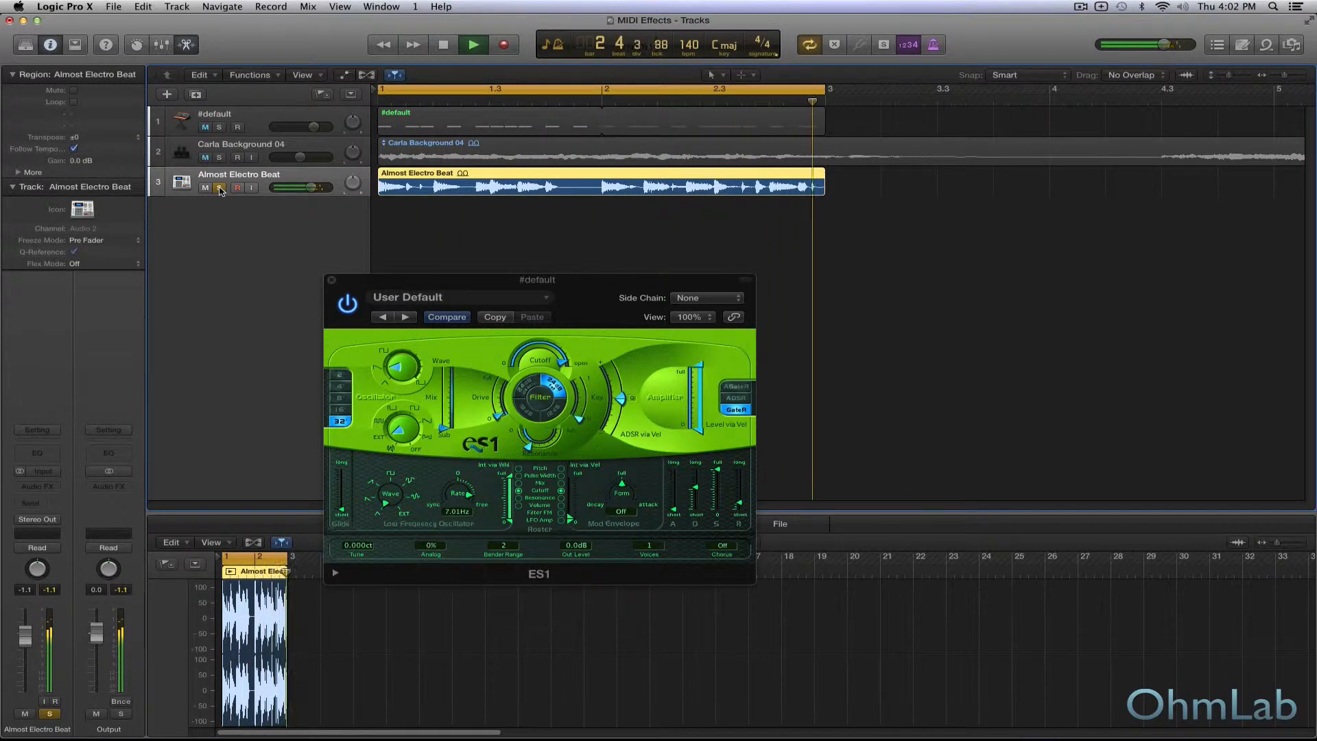
{"action": "key", "text": "space"}
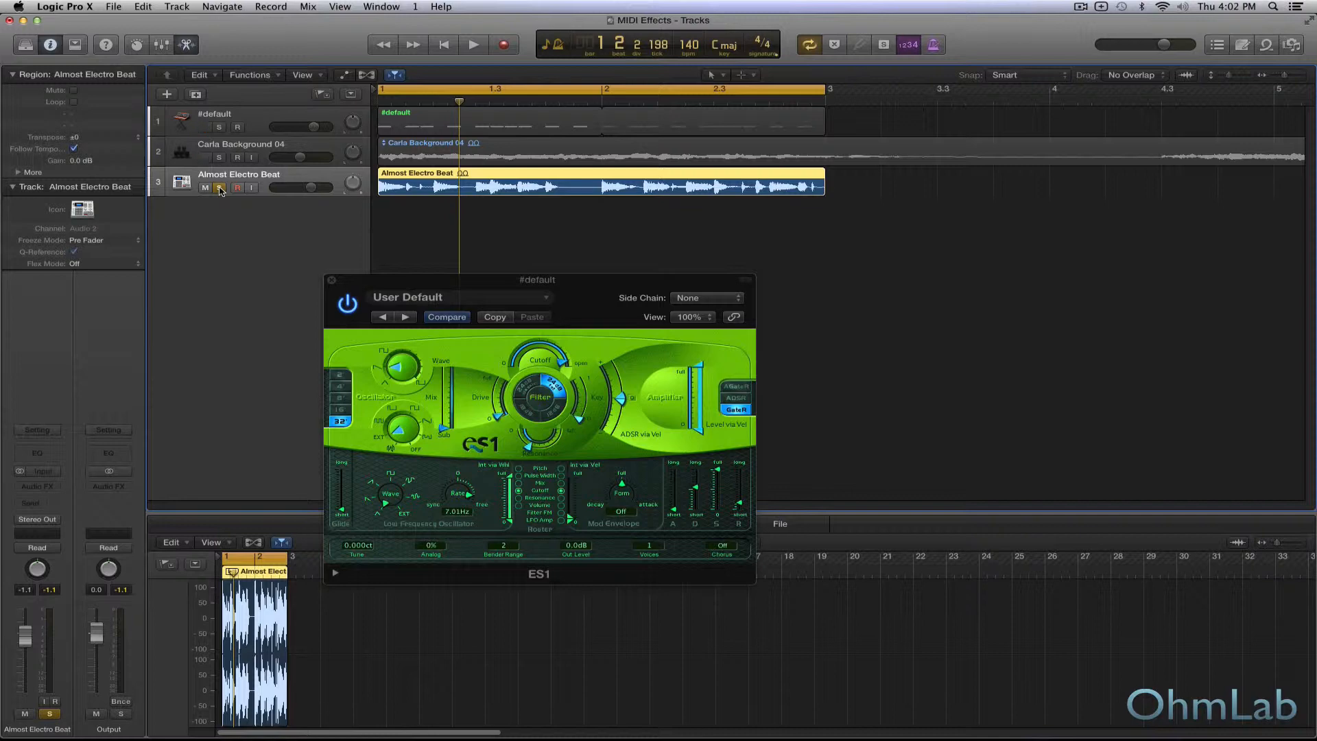
{"action": "left_click", "coordinate": [220, 187]}
Audition the Carla Background 04 track in solo, stop playback and turn its solo off.
{"action": "left_click", "coordinate": [227, 146]}
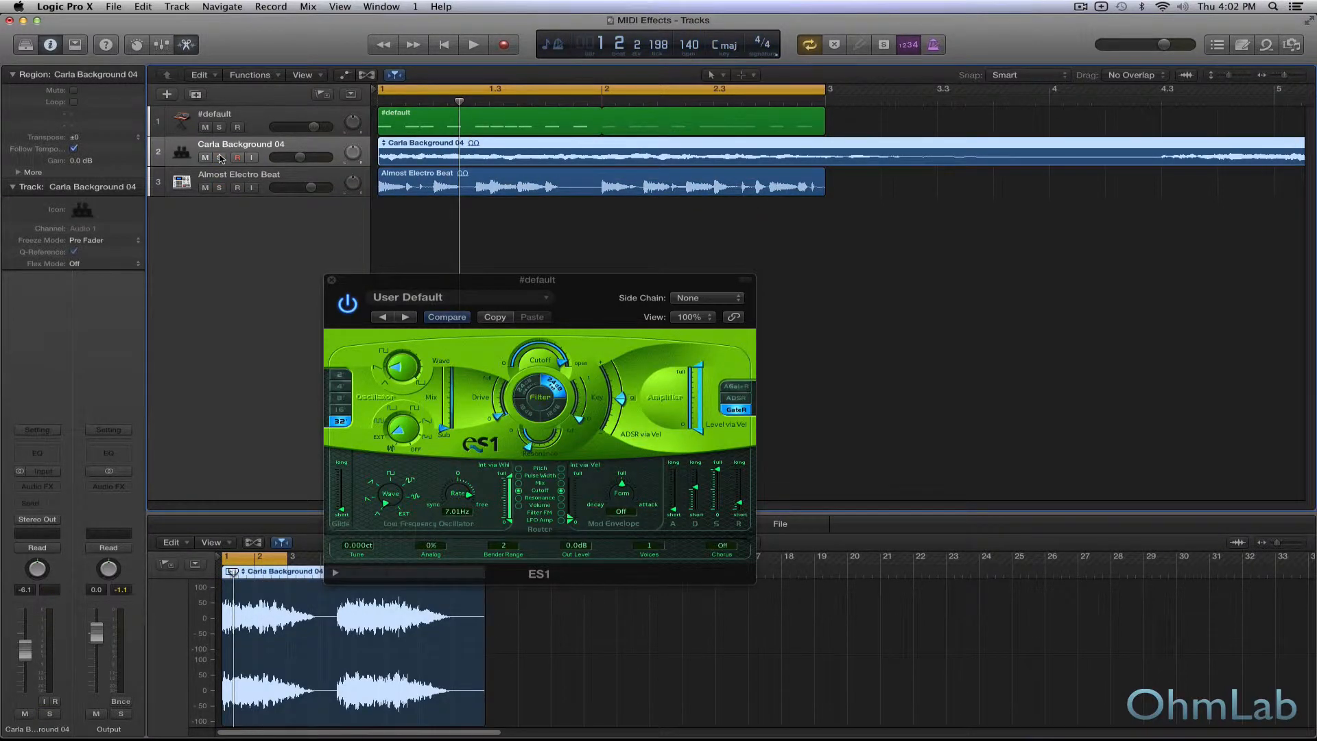
{"action": "left_click", "coordinate": [220, 158]}
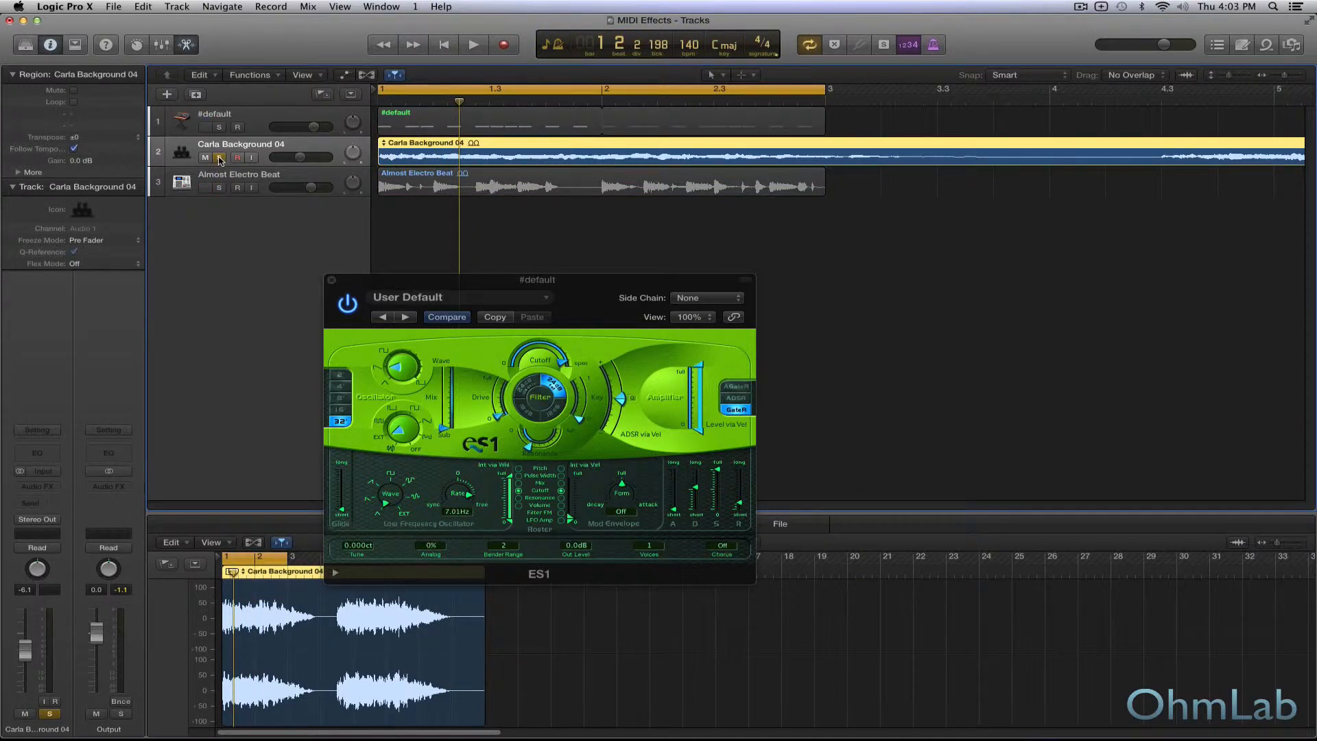
{"action": "key", "text": "space"}
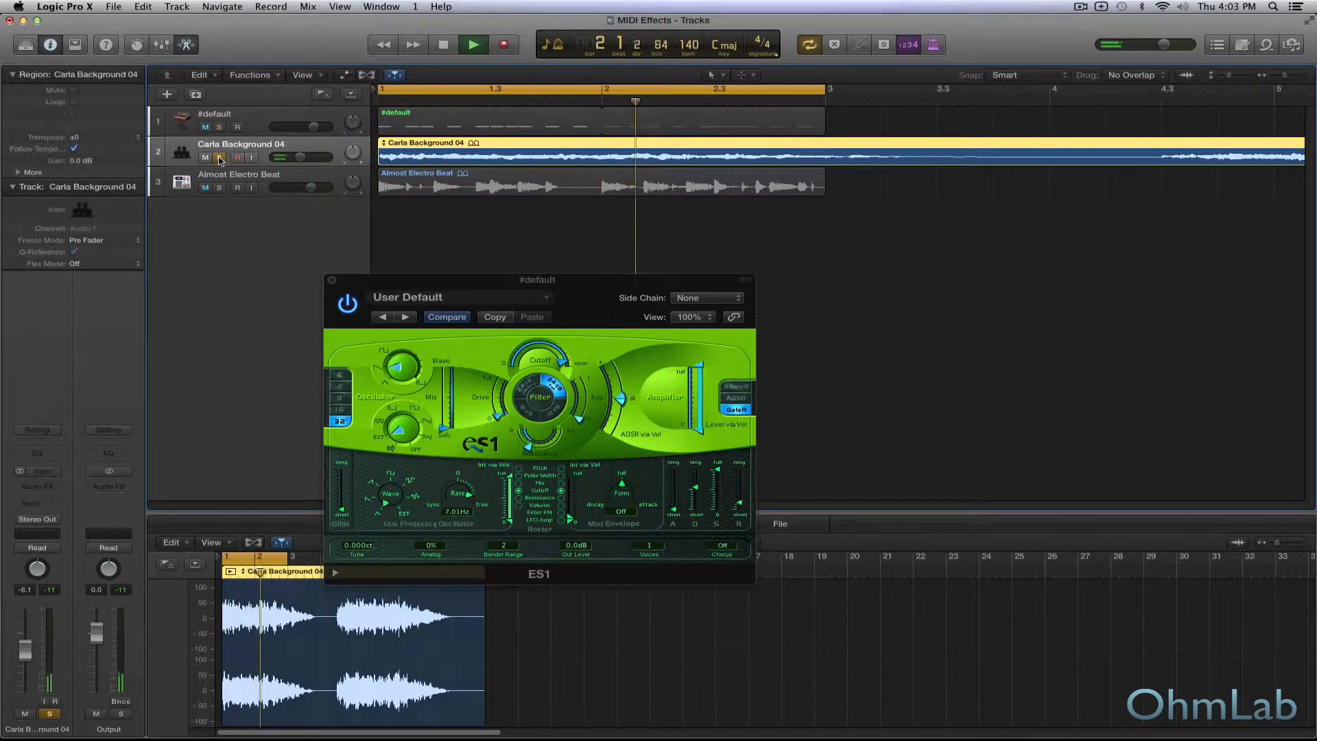
{"action": "key", "text": "space"}
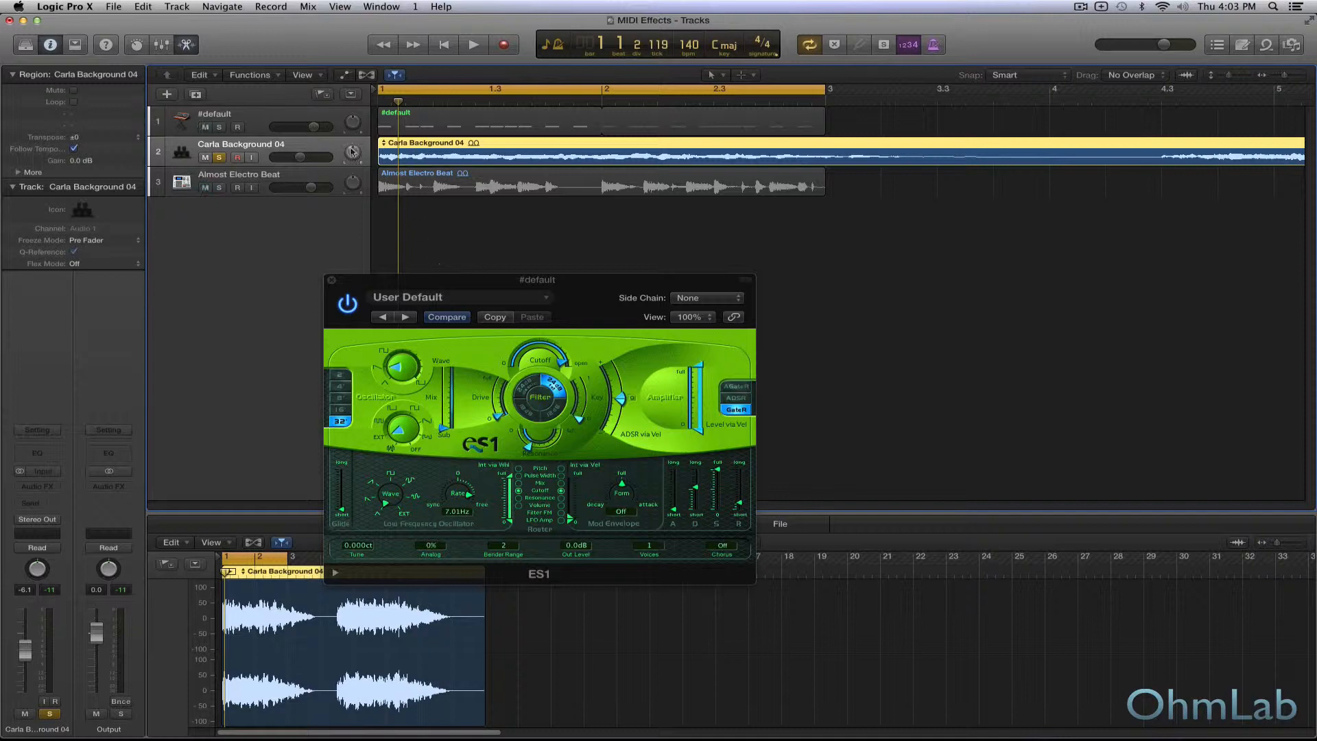
{"action": "left_click", "coordinate": [220, 158]}
Play the mix with Almost Electro Beat selected, solo that track and set its output to No Output.
{"action": "left_click", "coordinate": [258, 178]}
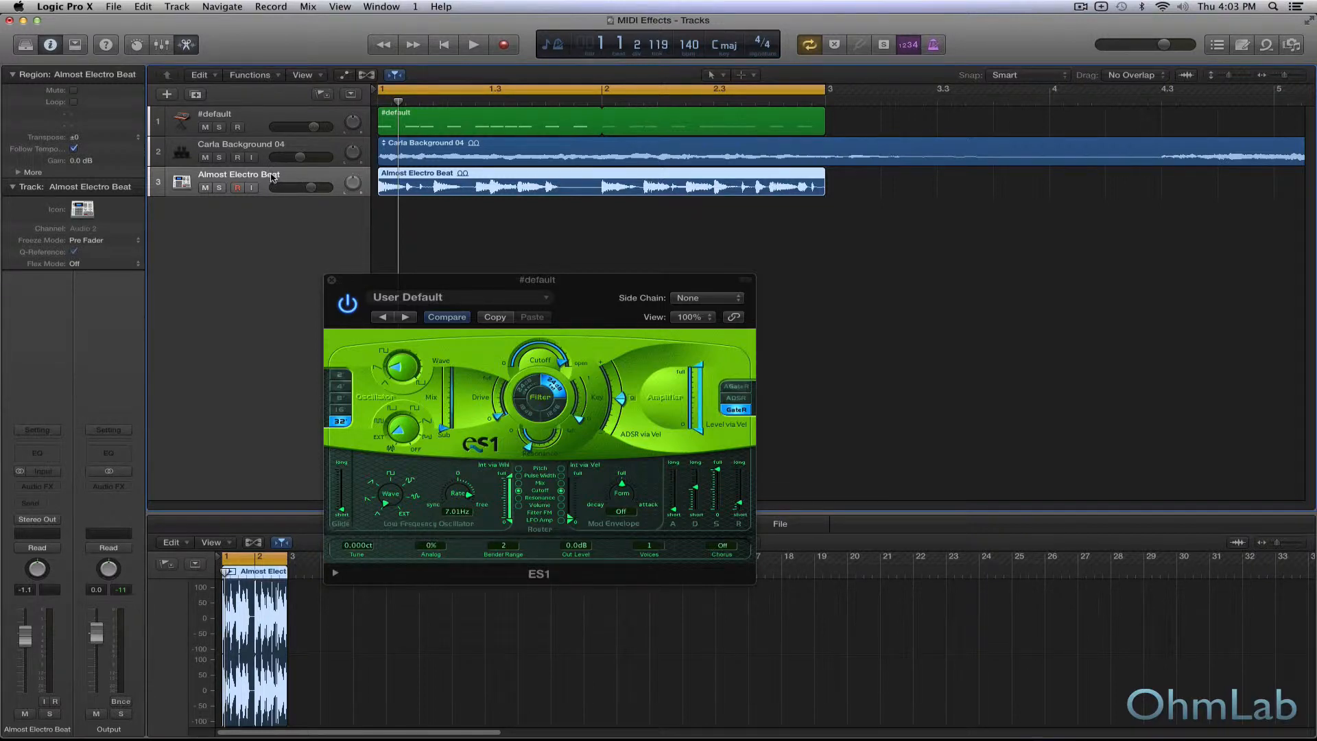
{"action": "key", "text": "space"}
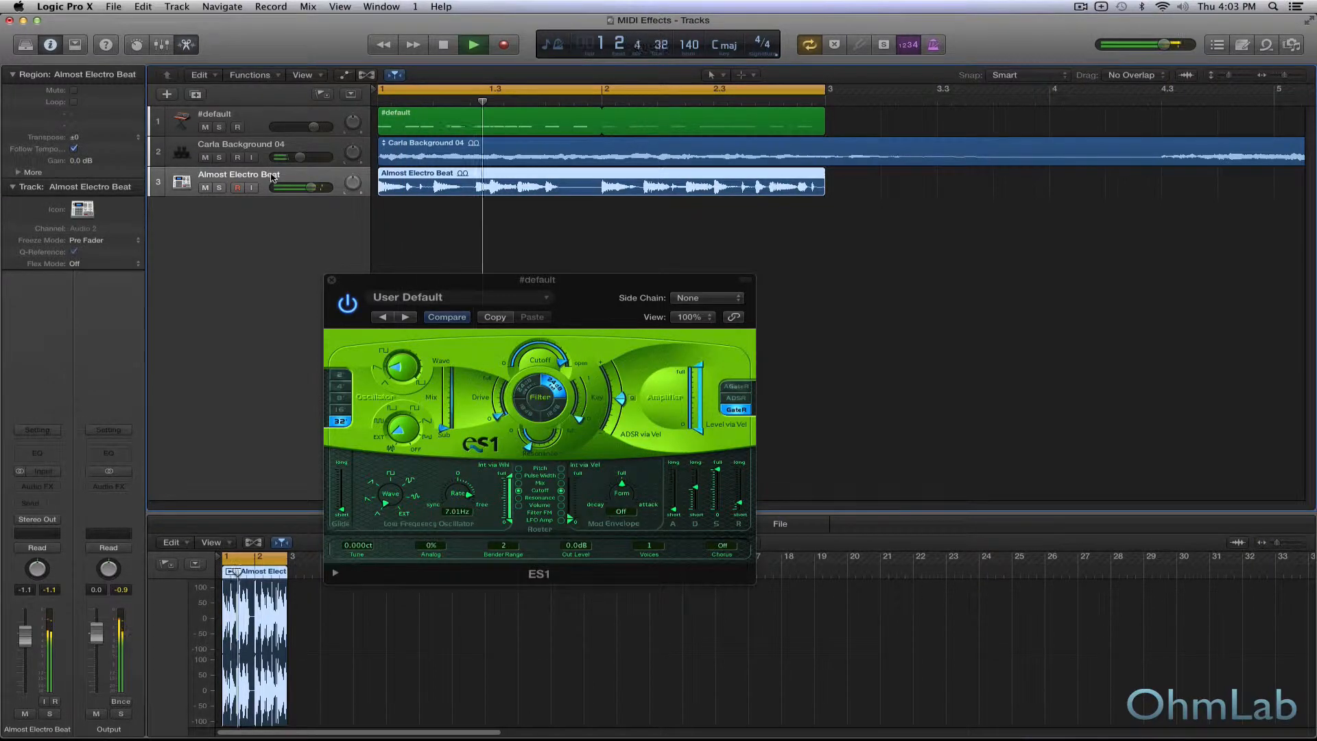
{"action": "left_click", "coordinate": [220, 188]}
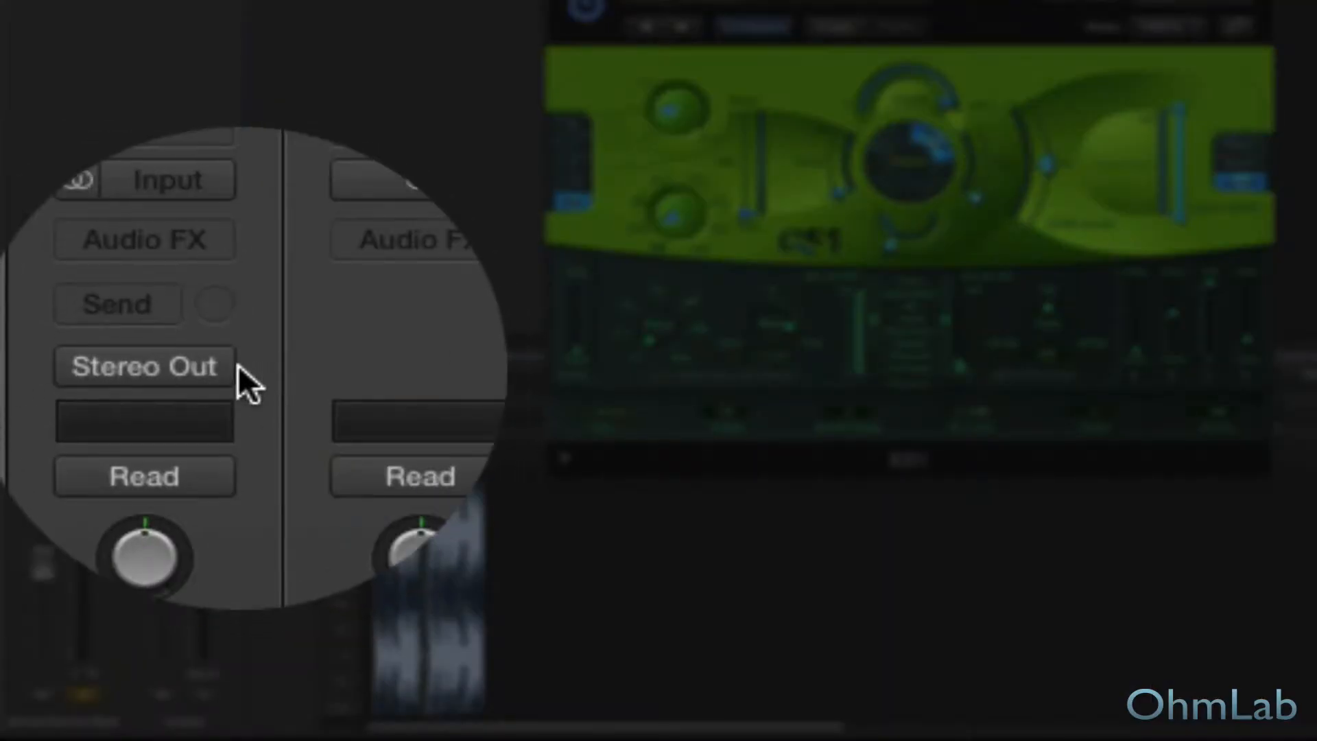
{"action": "left_click", "coordinate": [180, 367]}
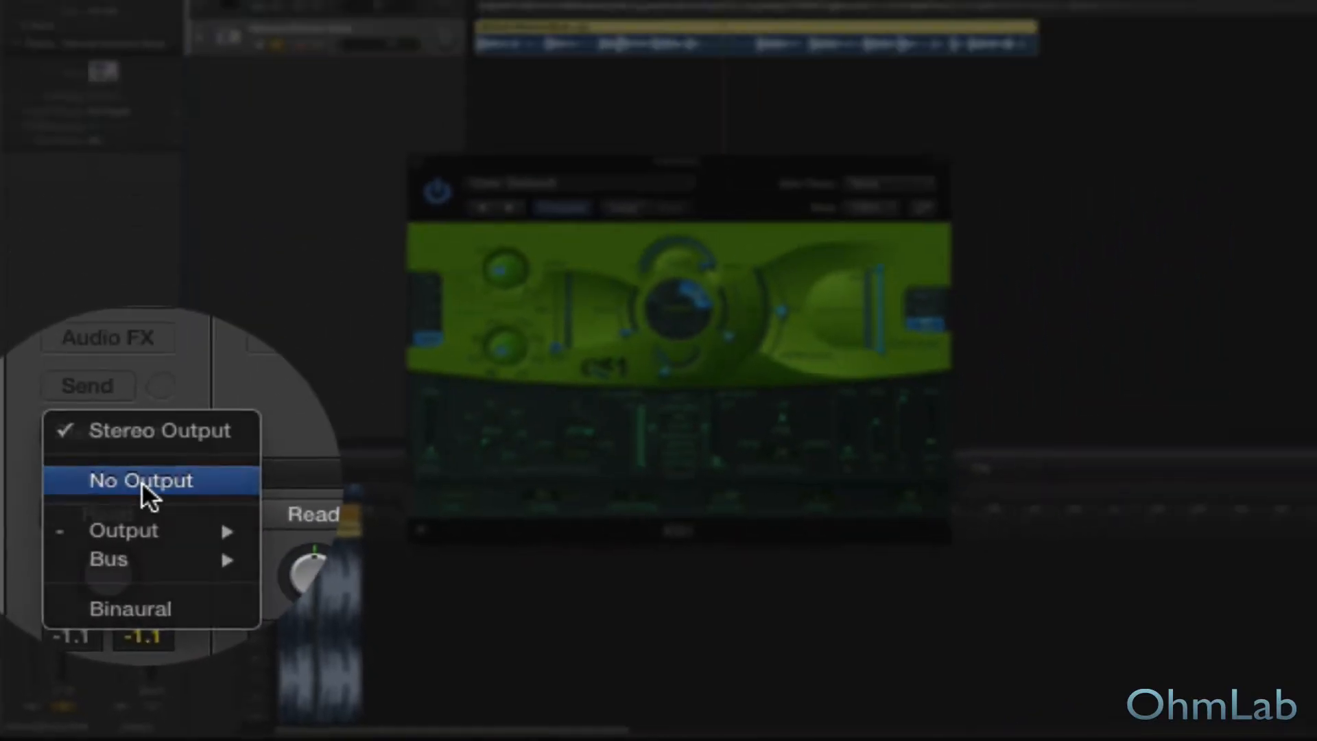
{"action": "left_click", "coordinate": [190, 393]}
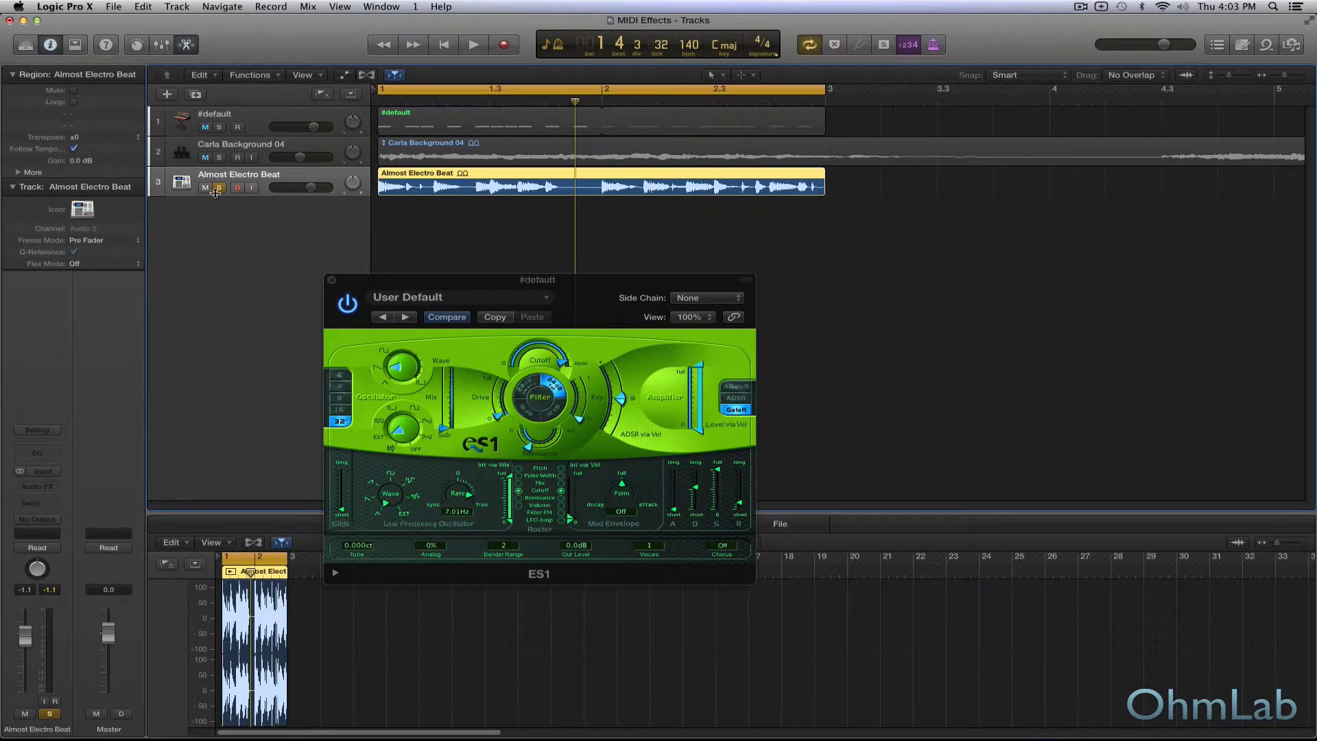
Play the soloed Almost Electro Beat track to check its routing, stop playback and turn the solo off.
{"action": "key", "text": "space"}
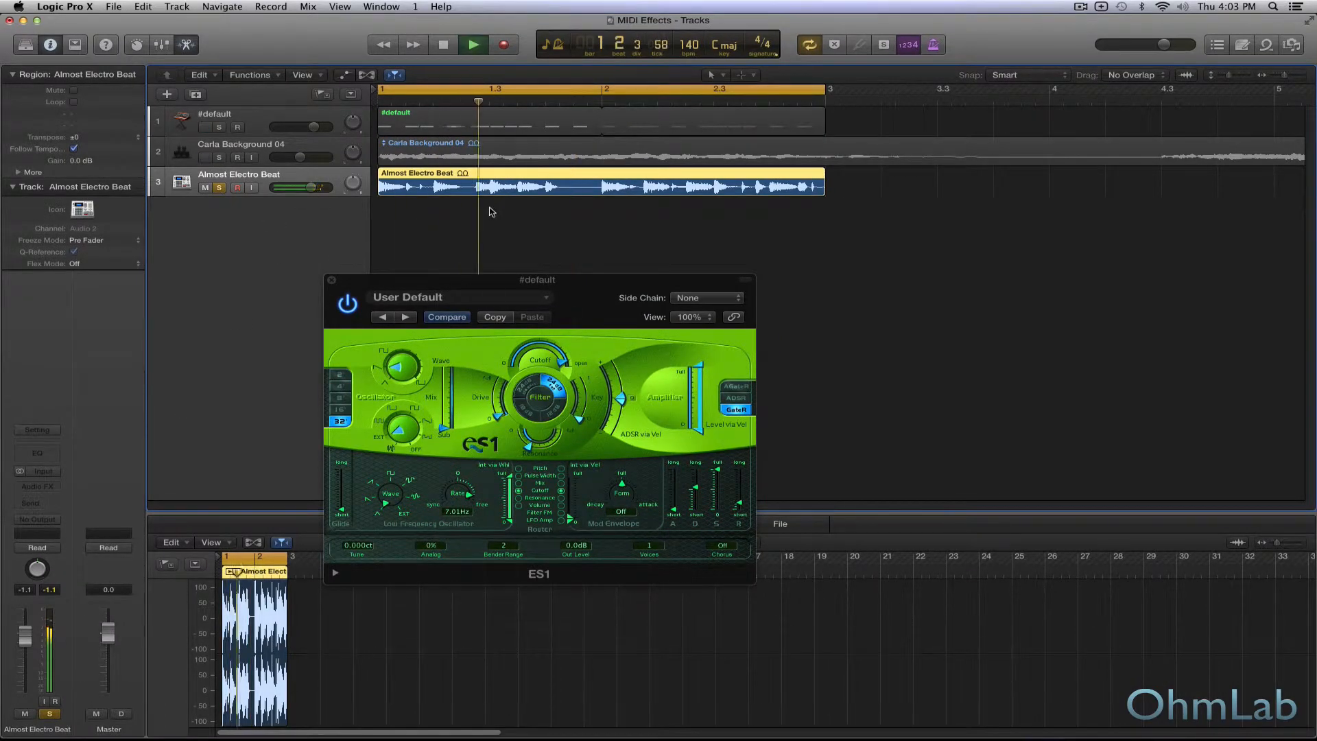
{"action": "key", "text": "space"}
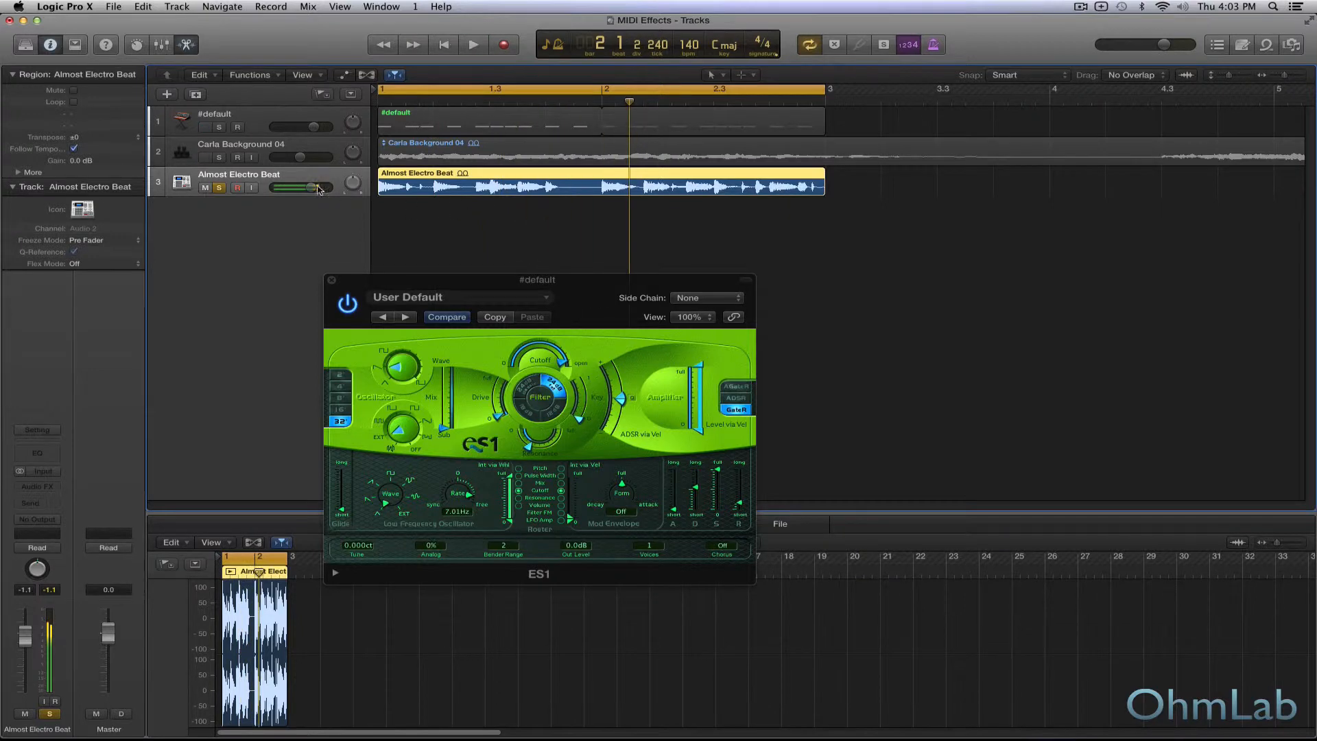
{"action": "left_click", "coordinate": [219, 188]}
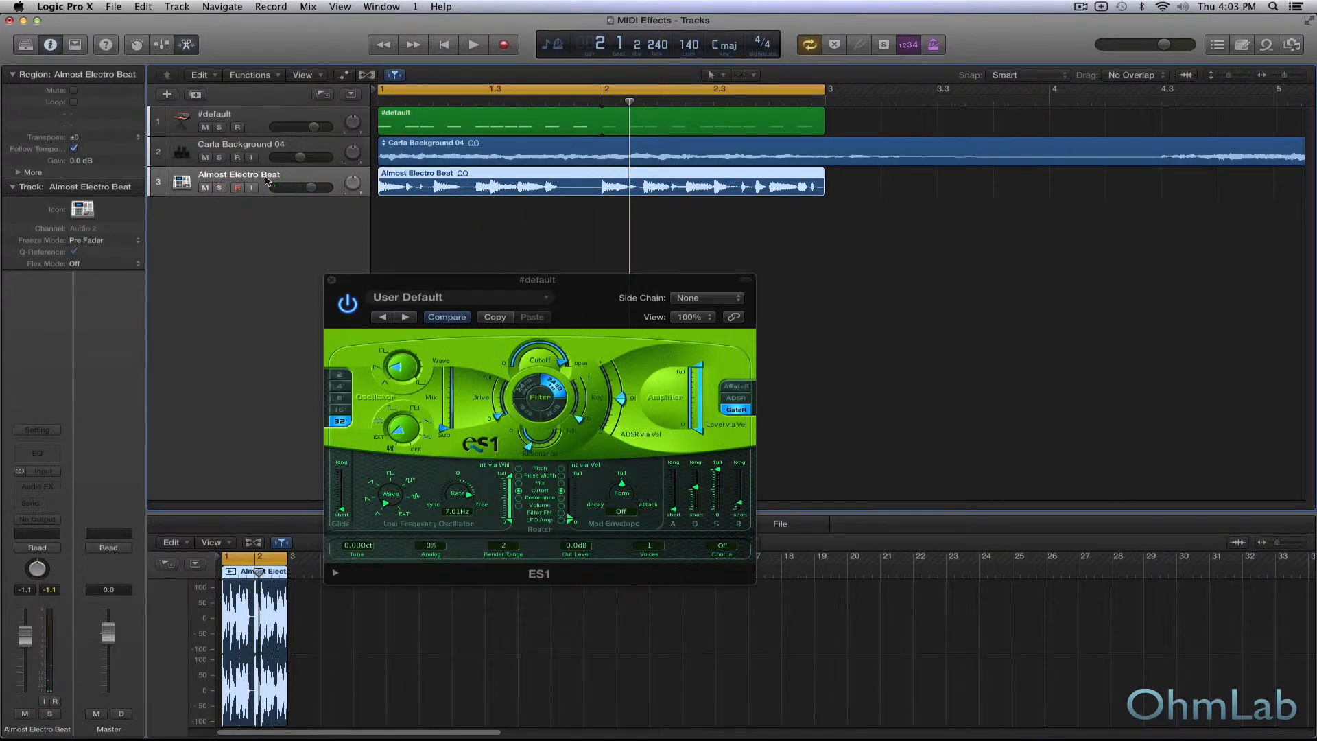
Mute Carla Background 04 and set the side chain of ES1 on #default to Audio 2 - Almost Electro Beat.
{"action": "left_click", "coordinate": [205, 158]}
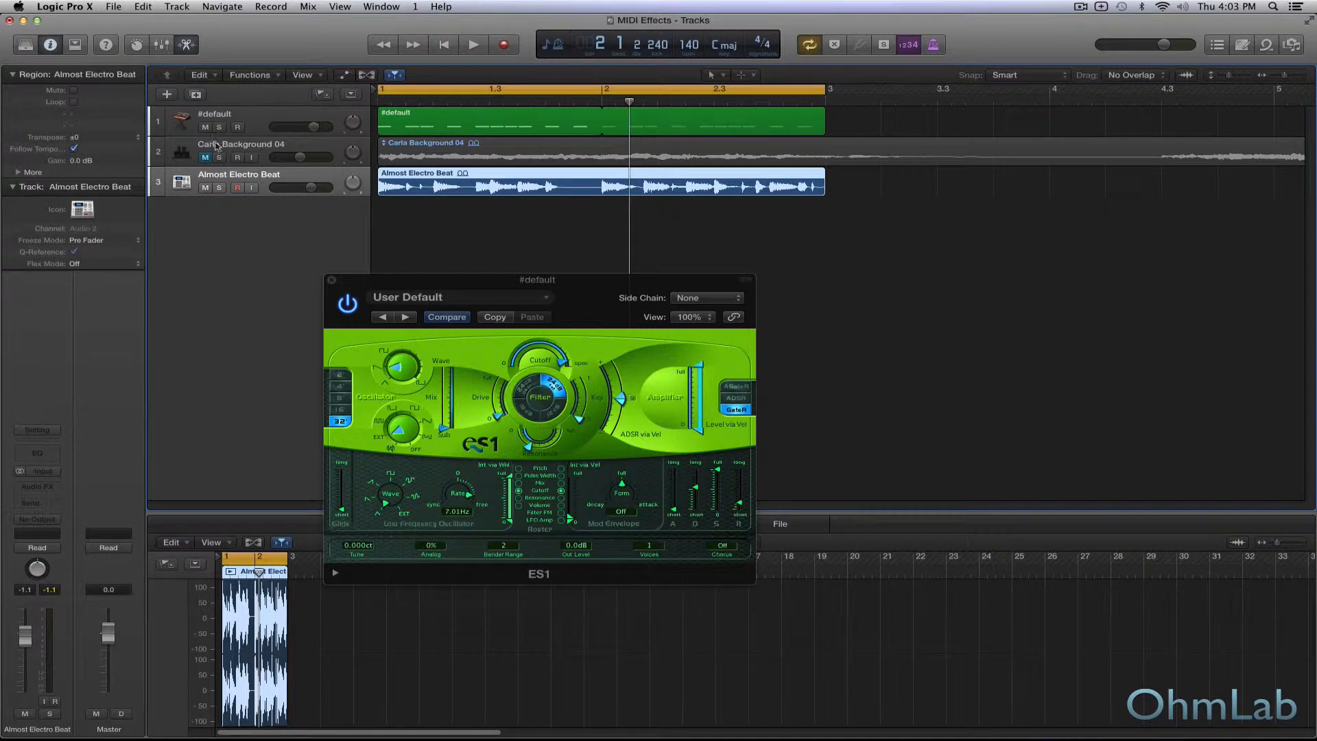
{"action": "left_click", "coordinate": [264, 121]}
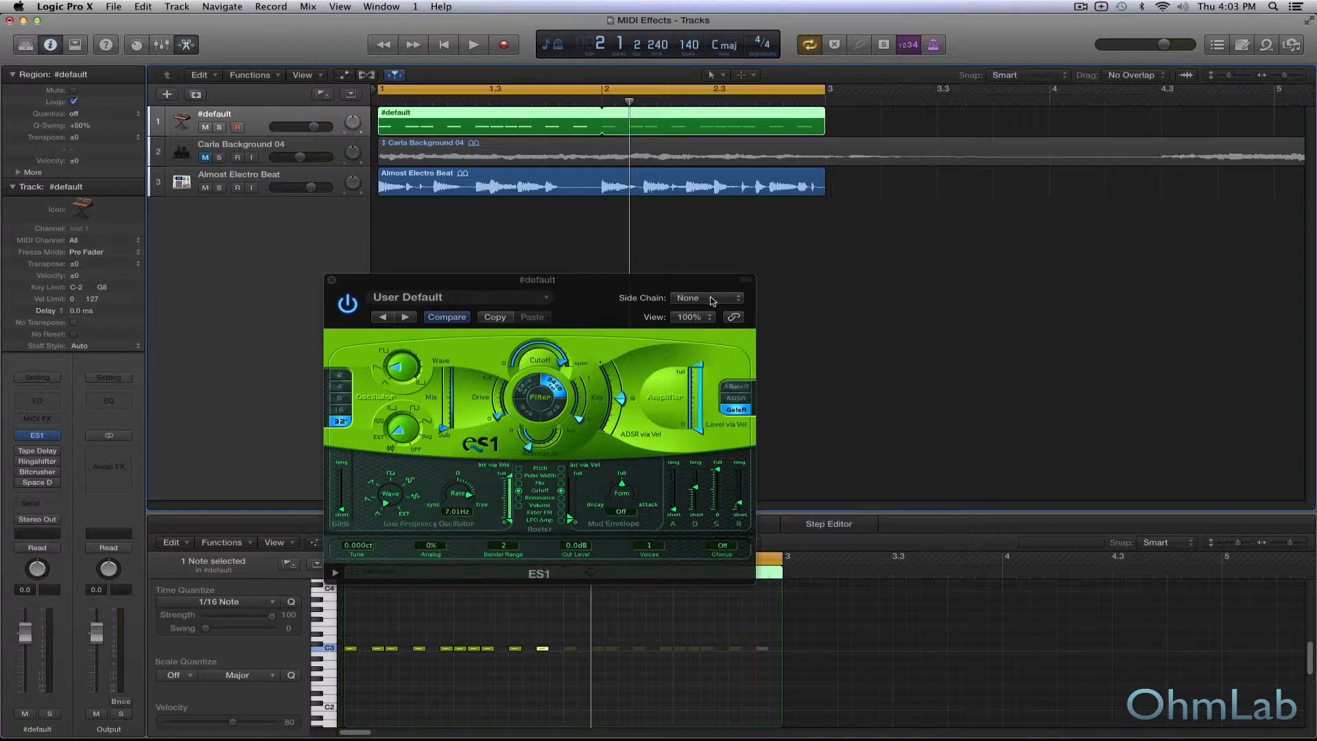
{"action": "left_click", "coordinate": [713, 299]}
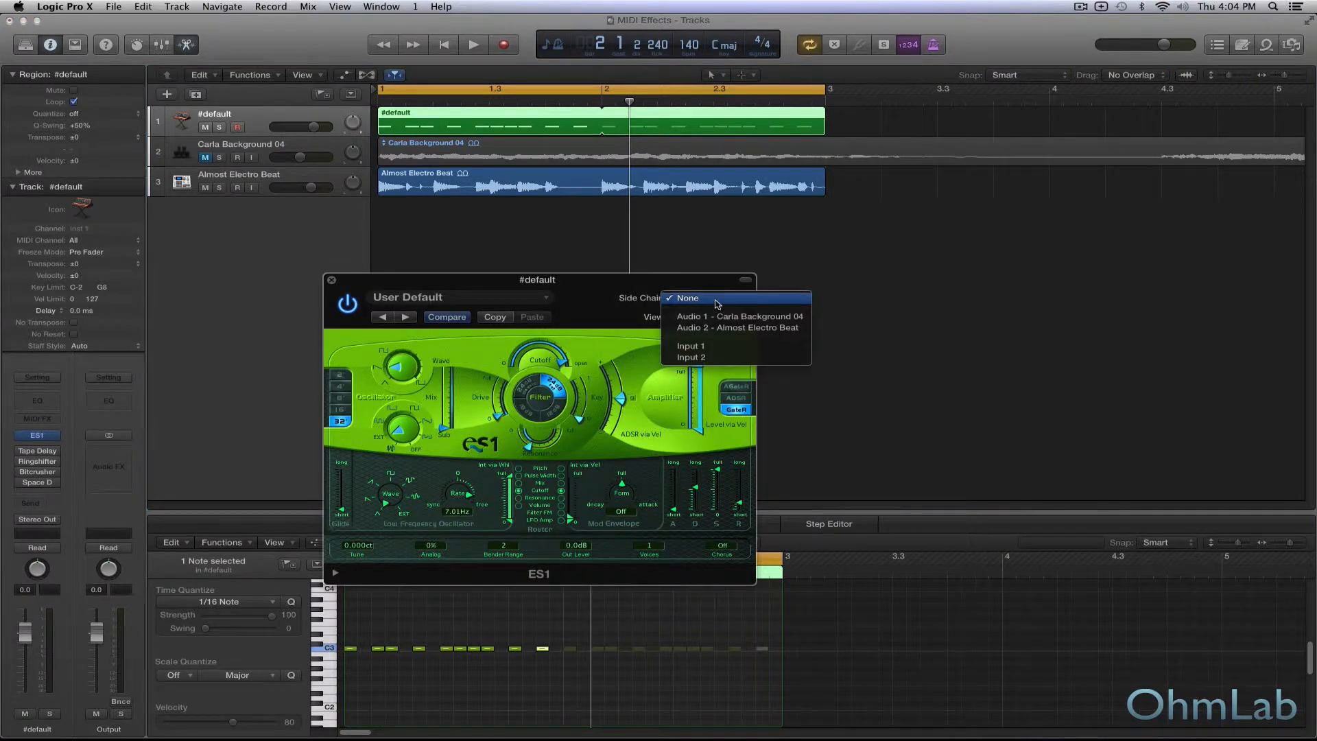
{"action": "left_click", "coordinate": [736, 329]}
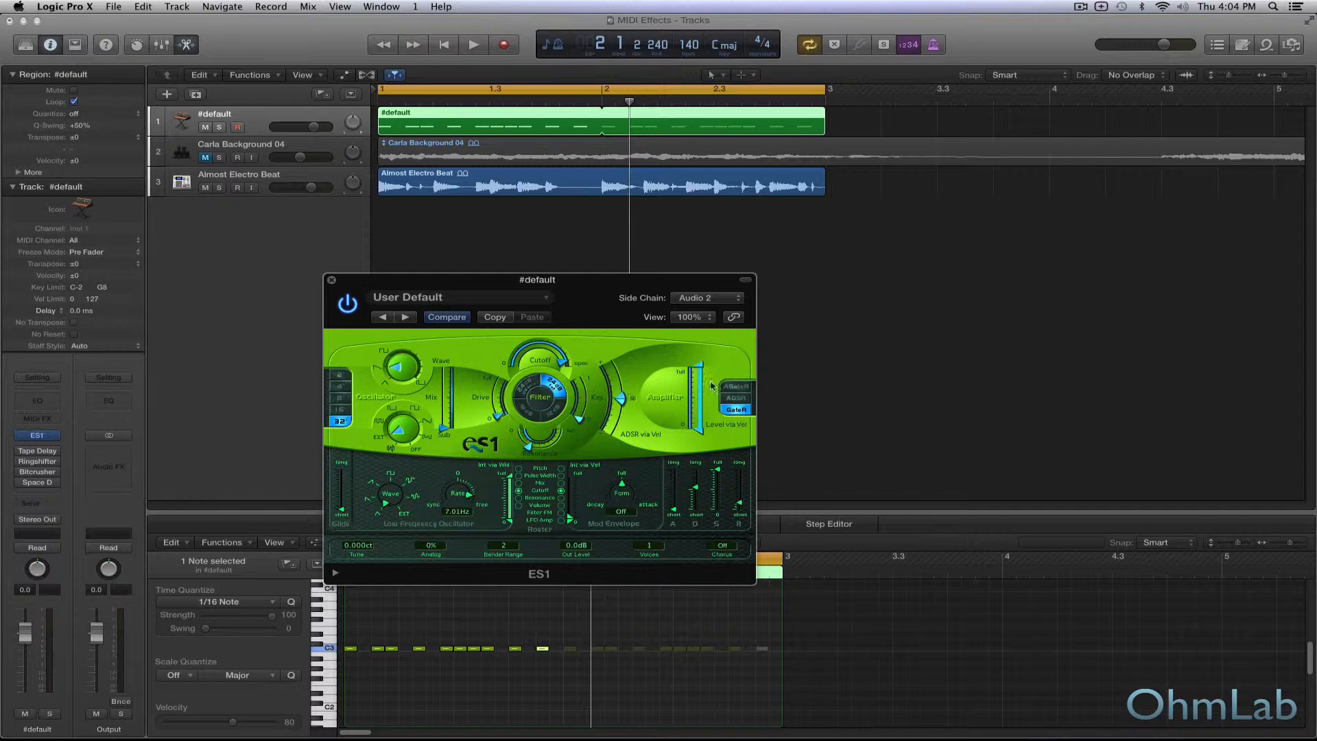
Play the #default MIDI region to hear the side-chained beat through ES1, and stop playback.
{"action": "left_click", "coordinate": [414, 118]}
{"action": "key", "text": "space"}
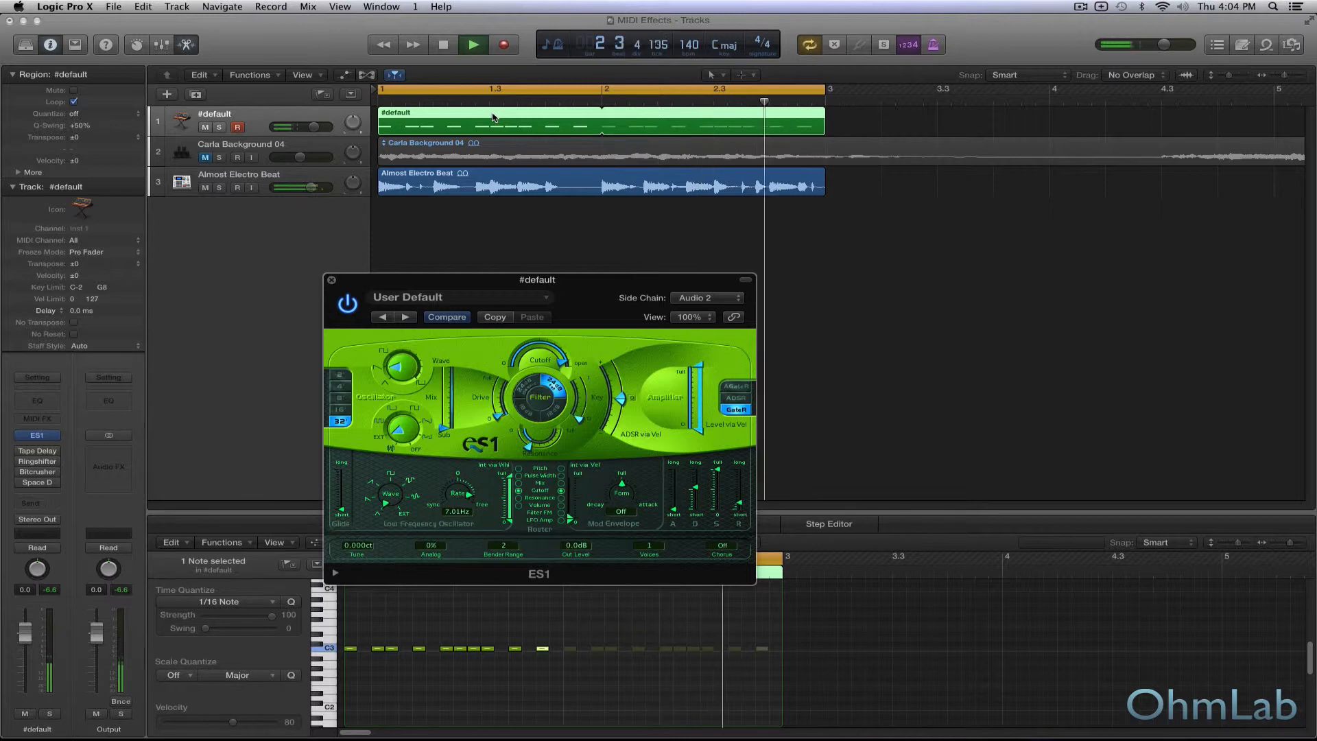
{"action": "key", "text": "space"}
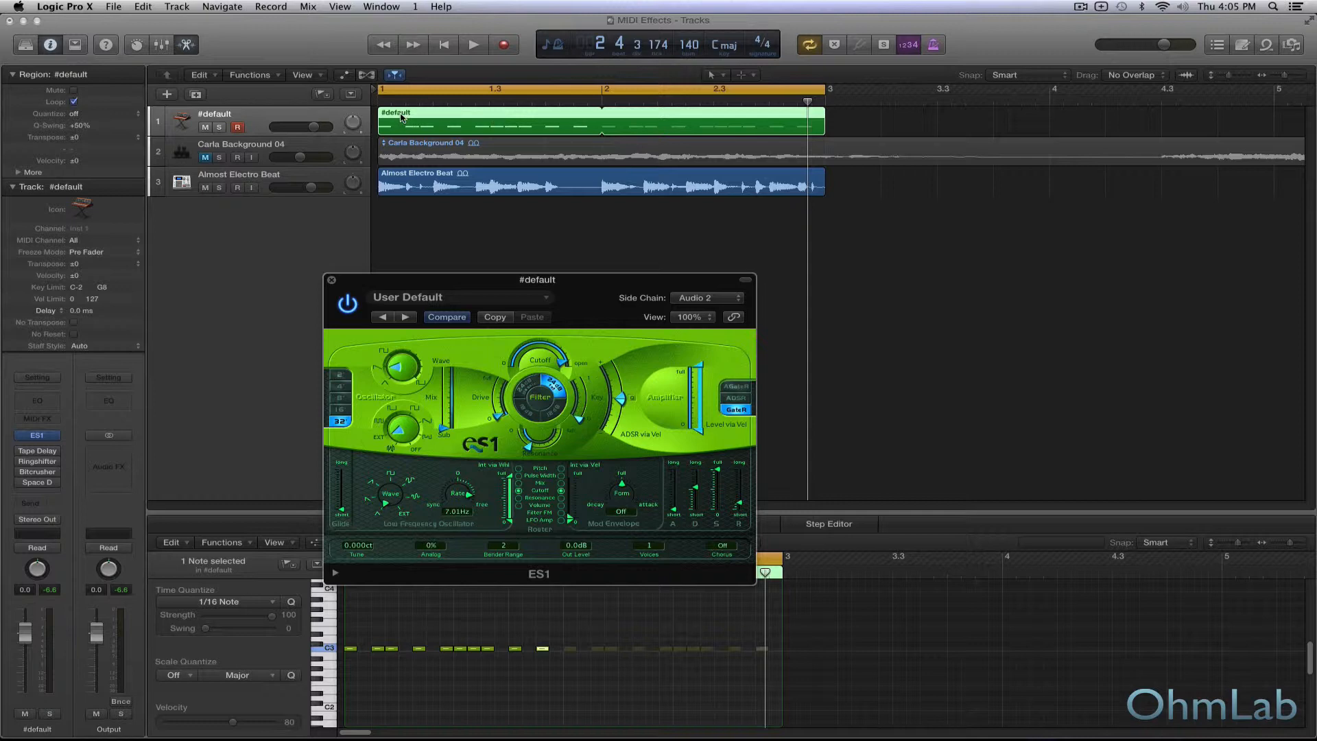
Move the #default MIDI region past the cycle range to start at about bar 3, beat 2.
{"action": "left_click_drag", "start_coordinate": [401, 117], "coordinate": [690, 112]}
{"action": "left_click_drag", "start_coordinate": [884, 106], "coordinate": [894, 123]}
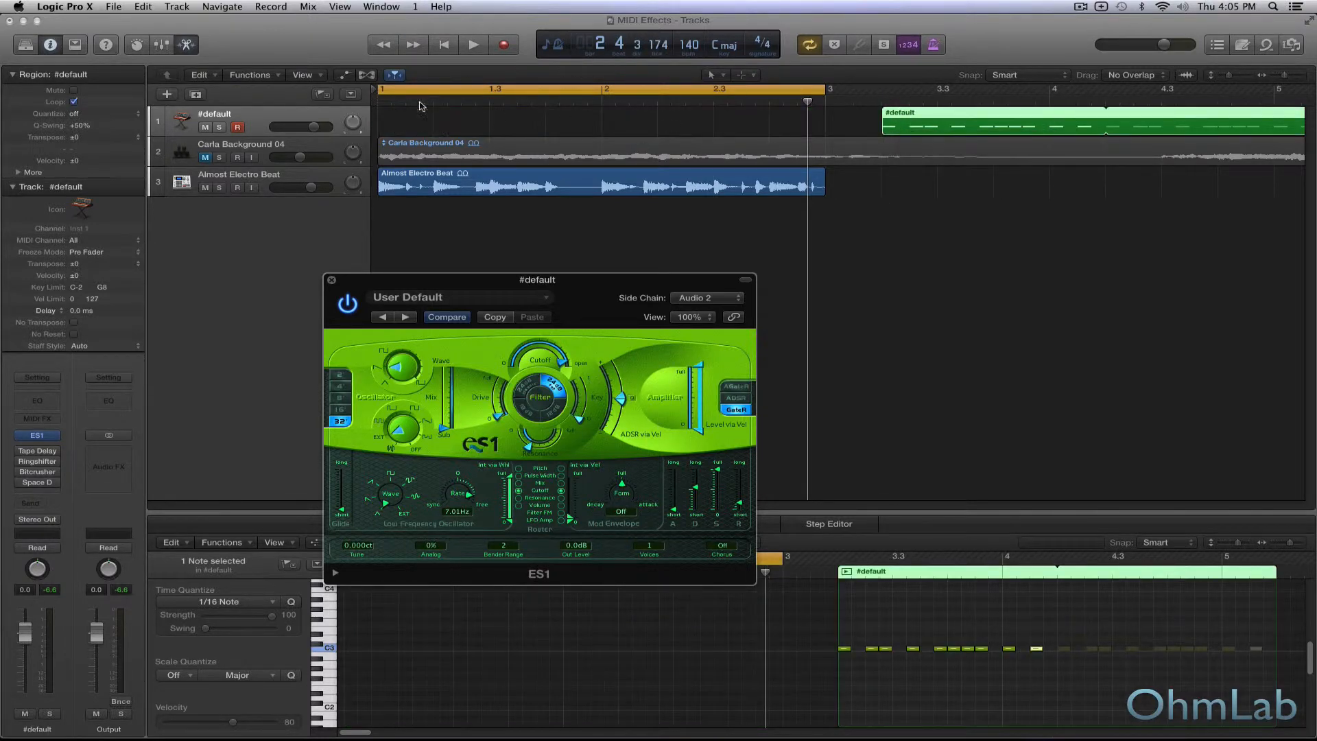
Start playback and assign a MIDI controller to the ES1 Cutoff with Learn Mode, closing the Controller Assignments window.
{"action": "key", "text": "space"}
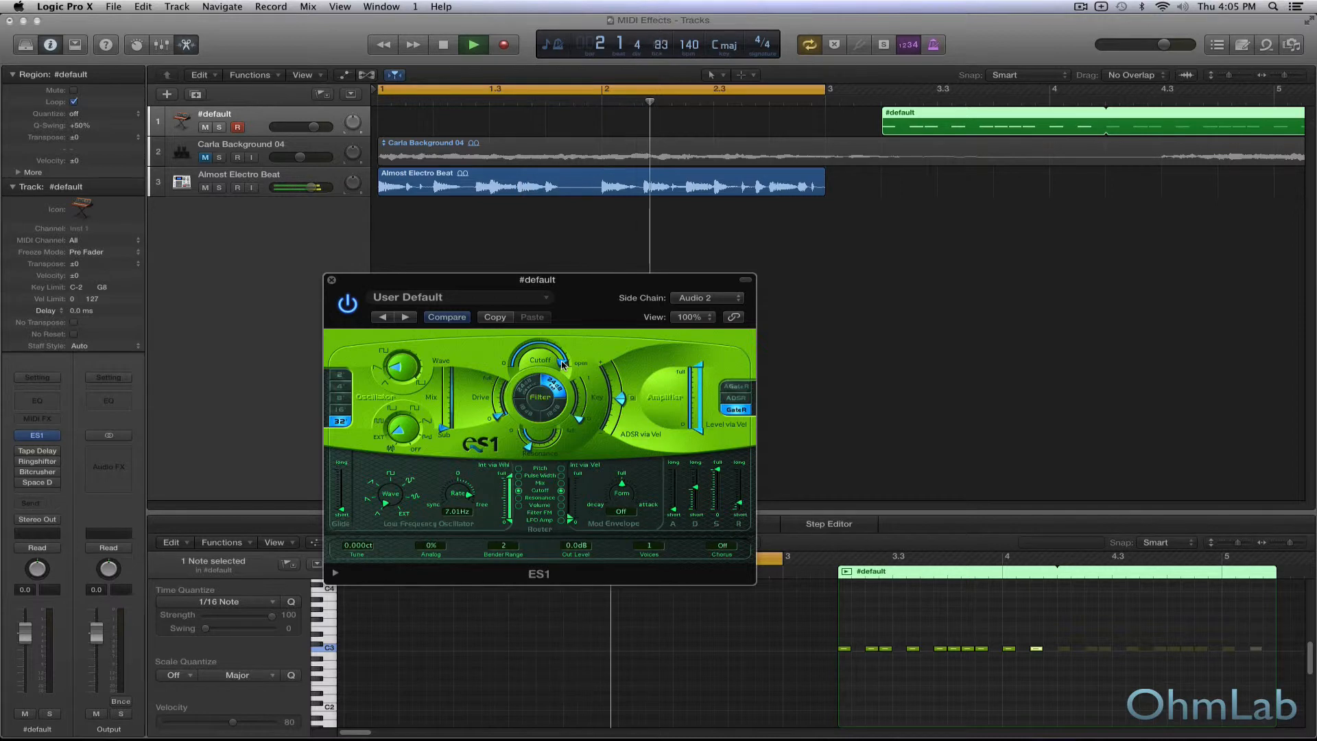
{"action": "key", "text": "super+l"}
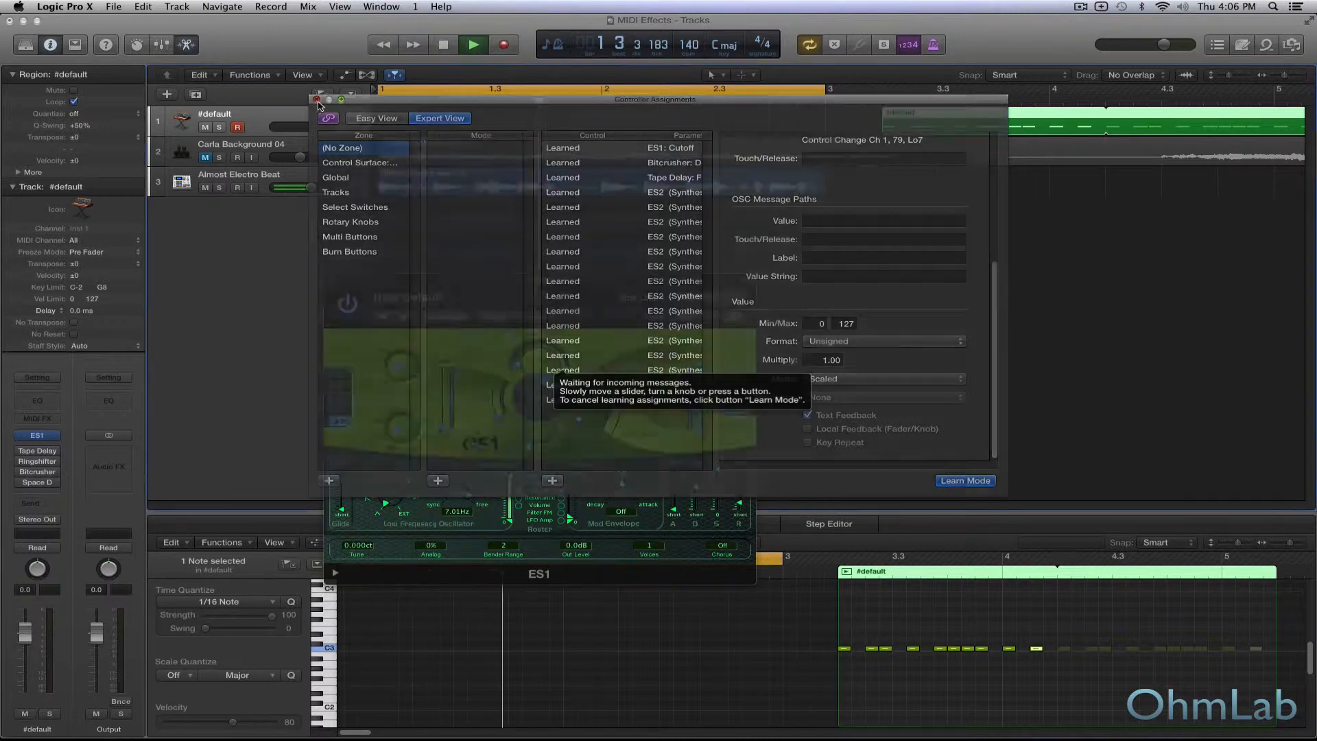
{"action": "left_click", "coordinate": [316, 100]}
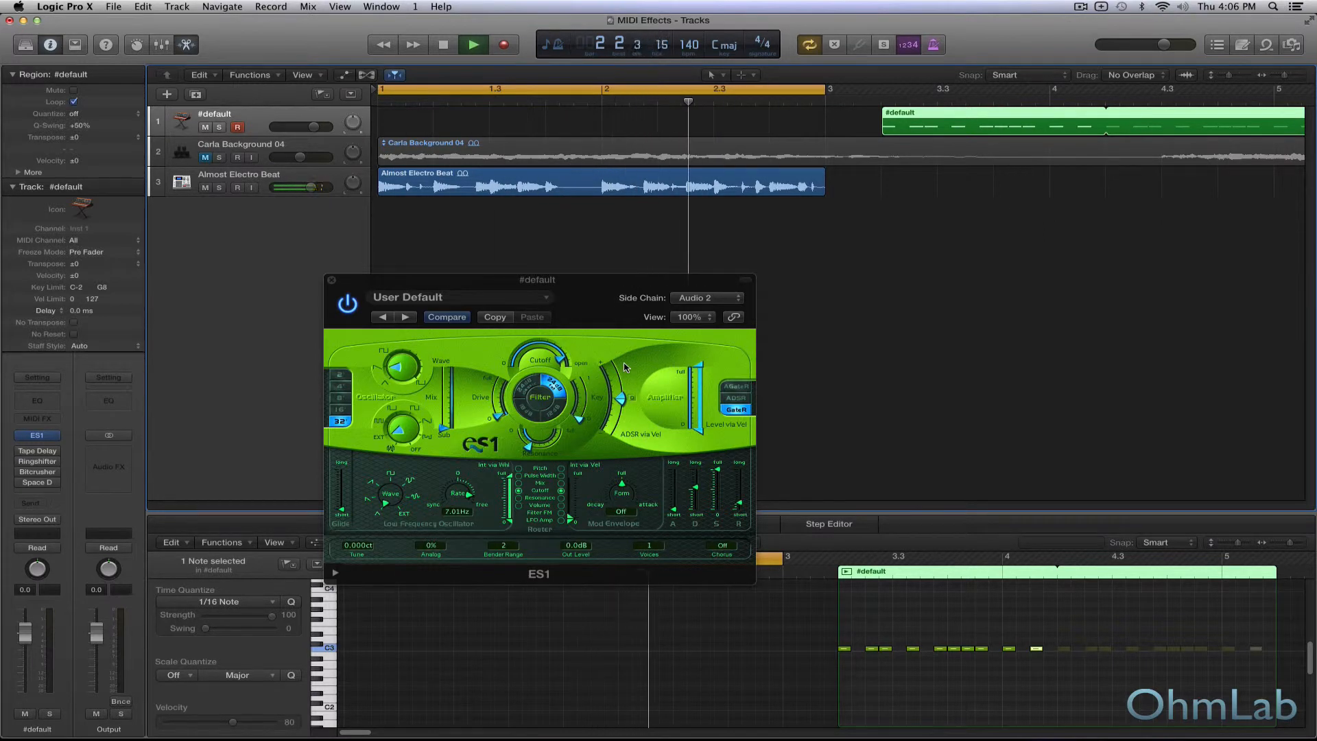
Move the ES1 window aside and turn on Space D, Bitcrusher, Ringshifter and Tape Delay on the #default channel strip.
{"action": "mouse_move", "coordinate": [39, 453]}
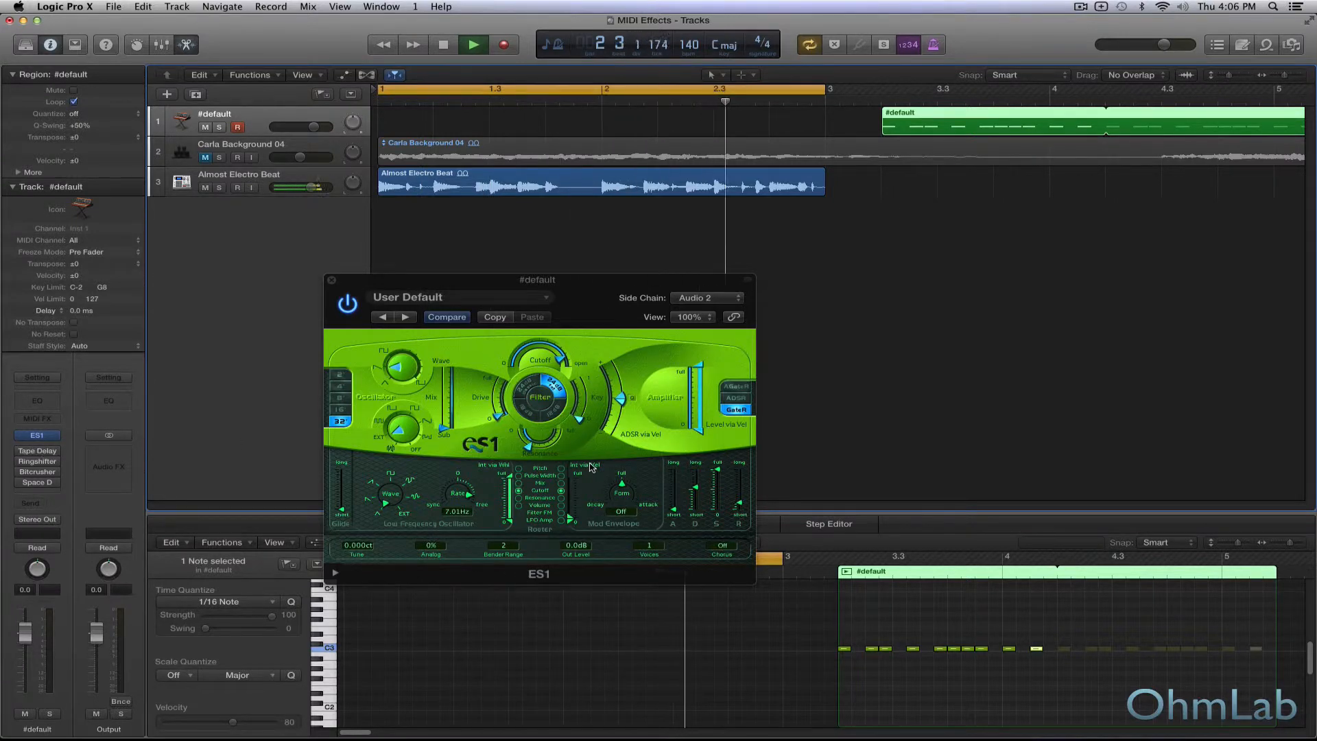
{"action": "left_click_drag", "start_coordinate": [578, 283], "coordinate": [649, 279]}
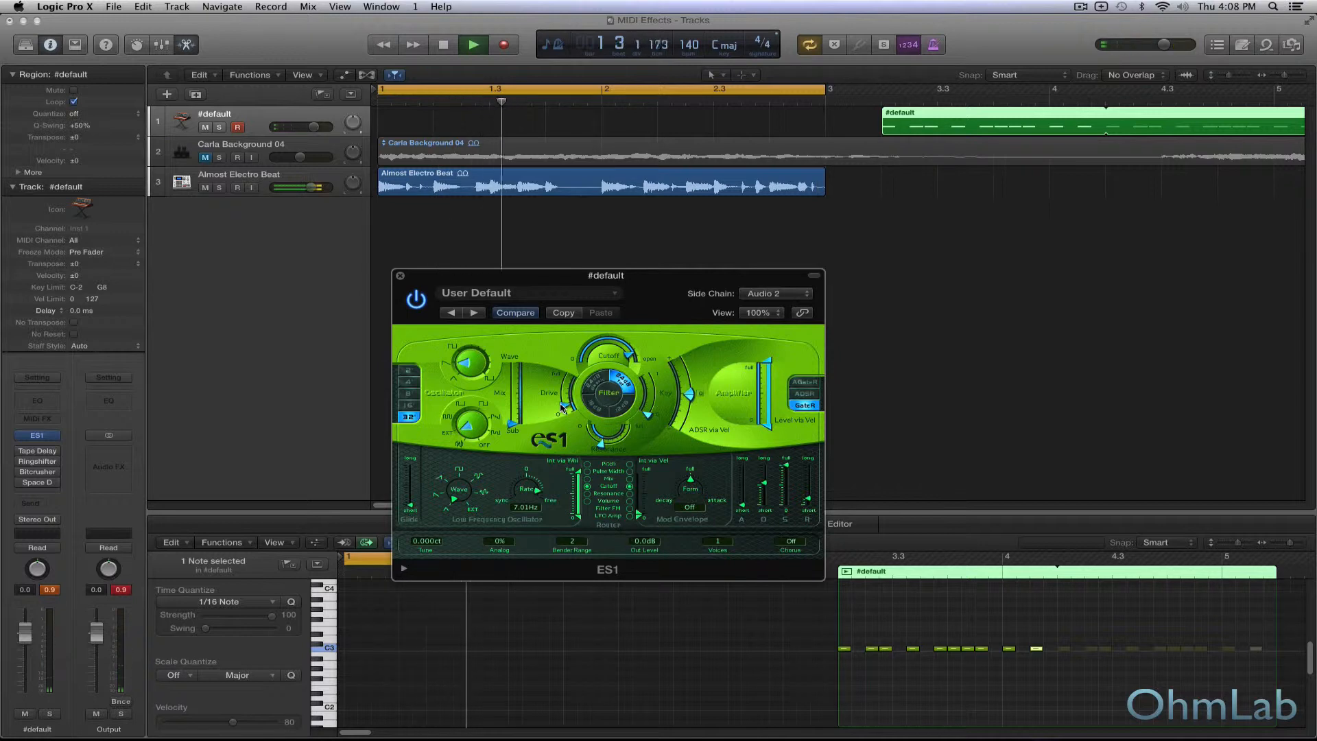
{"action": "left_click", "coordinate": [21, 483]}
{"action": "left_click", "coordinate": [20, 472]}
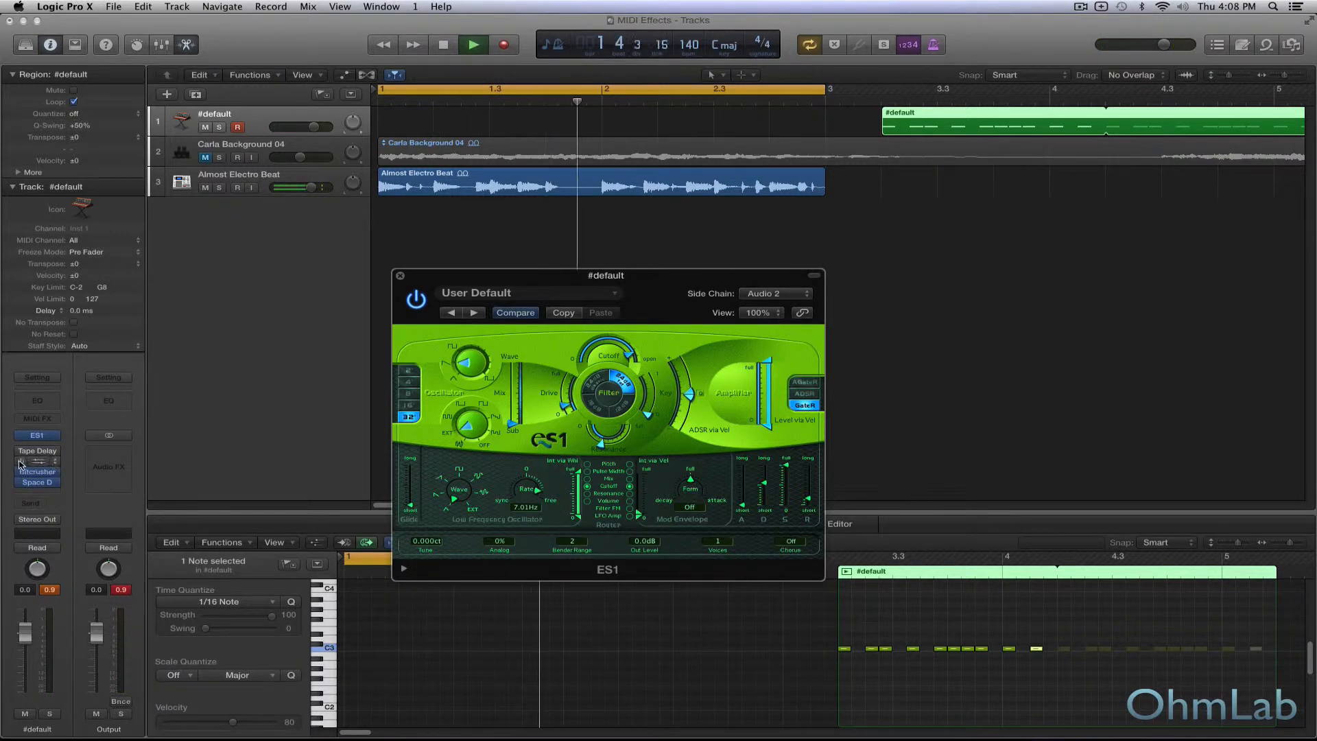
{"action": "left_click", "coordinate": [20, 460]}
{"action": "left_click", "coordinate": [20, 450]}
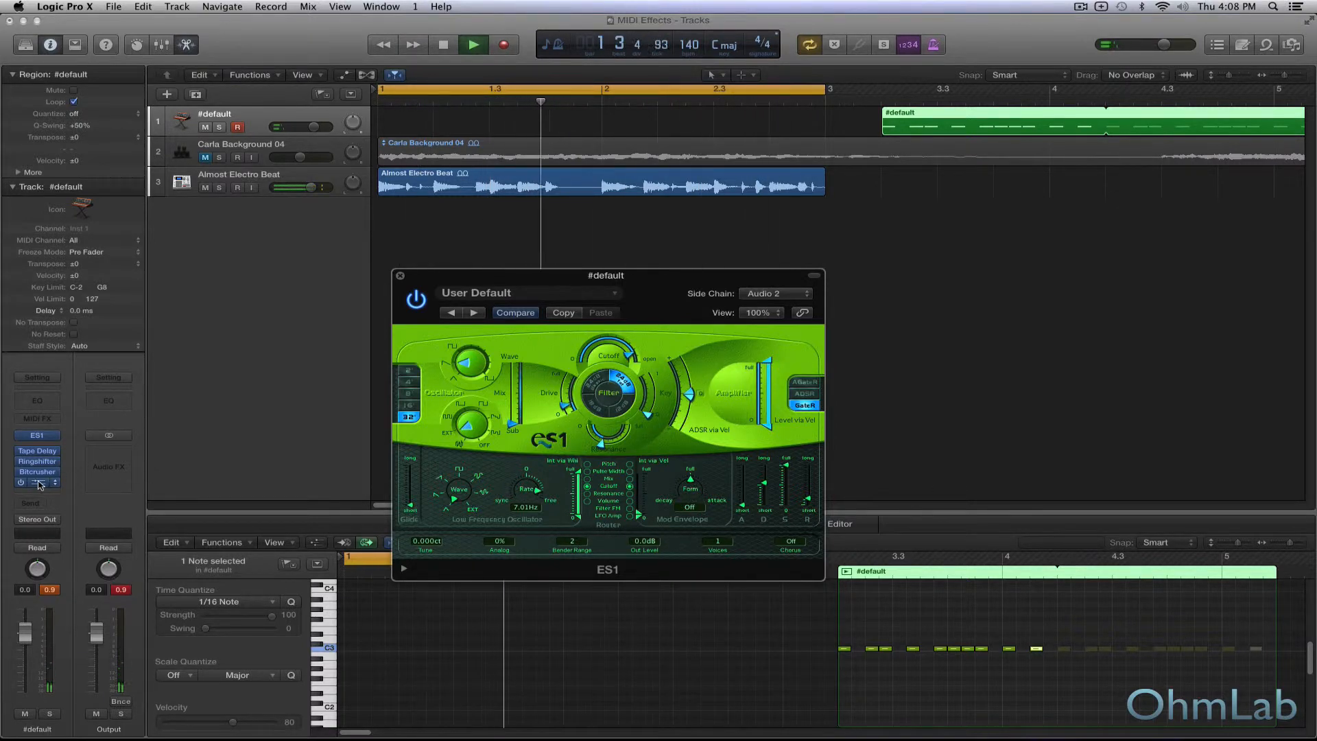
Bypass Space D and Tape Delay on #default, and look over the Ringshifter settings, closing its window again.
{"action": "mouse_move", "coordinate": [22, 485]}
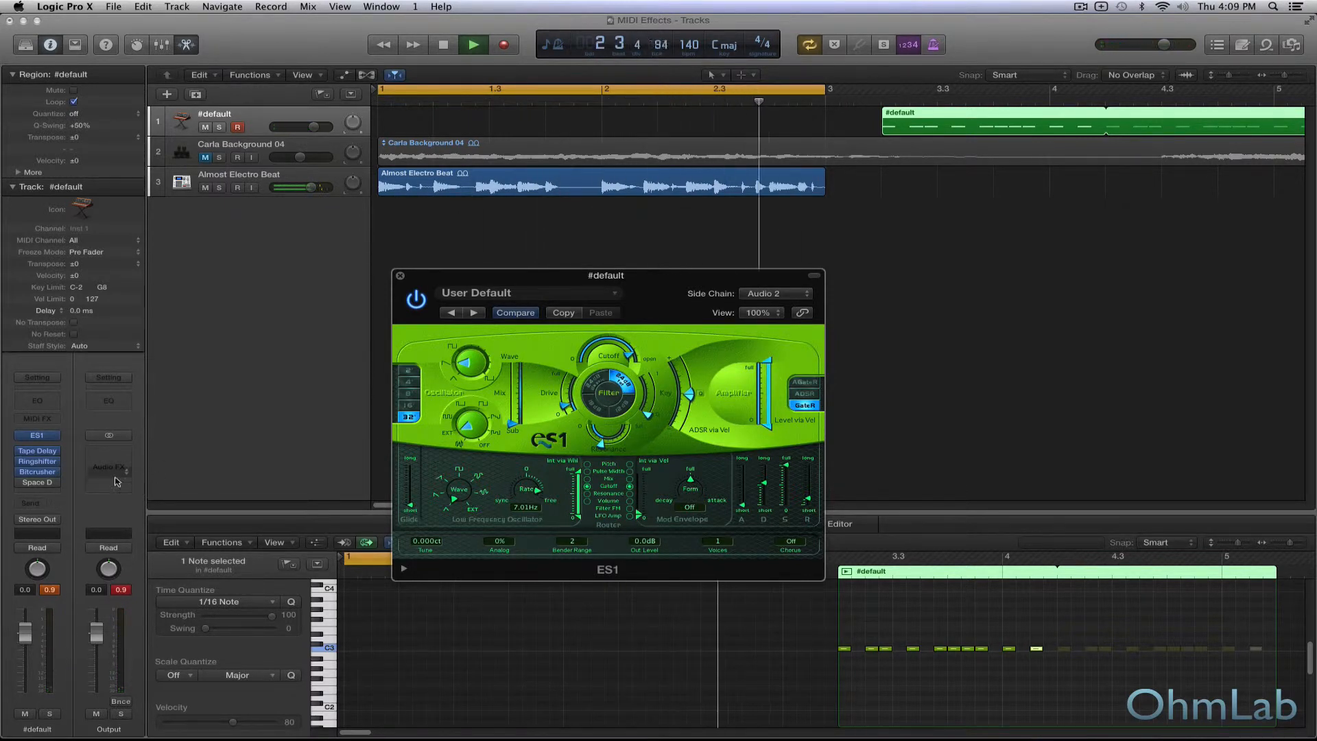
{"action": "mouse_move", "coordinate": [37, 453]}
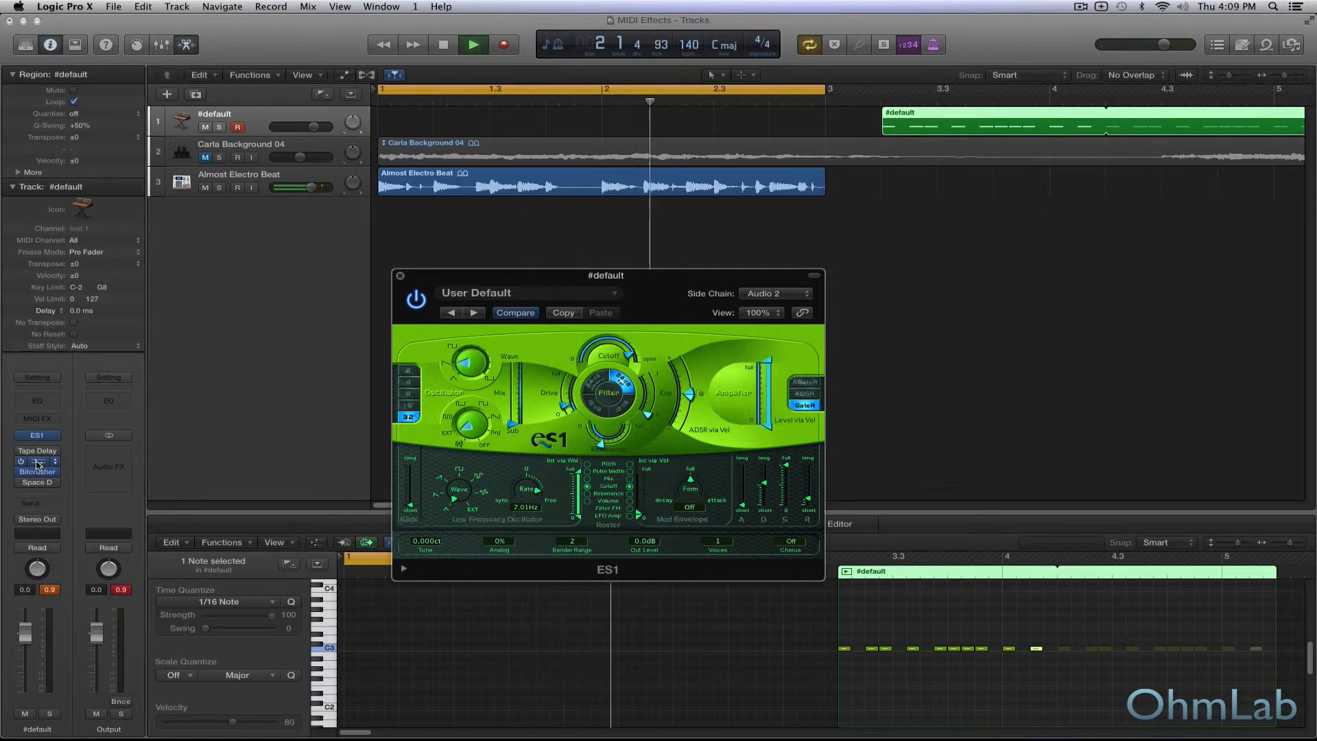
{"action": "left_click", "coordinate": [38, 465]}
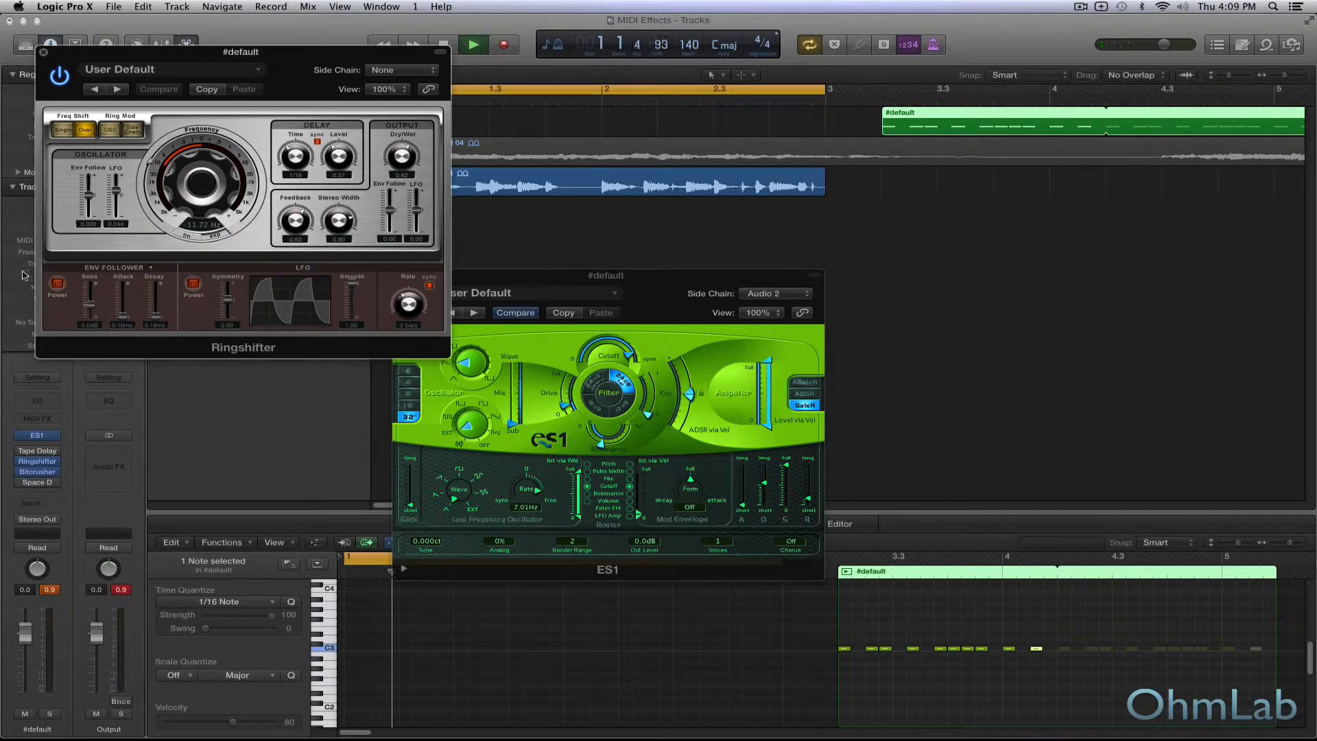
{"action": "left_click", "coordinate": [43, 52]}
Stop playback, mute the Almost Electro Beat track and unmute Carla Background 04.
{"action": "key", "text": "space"}
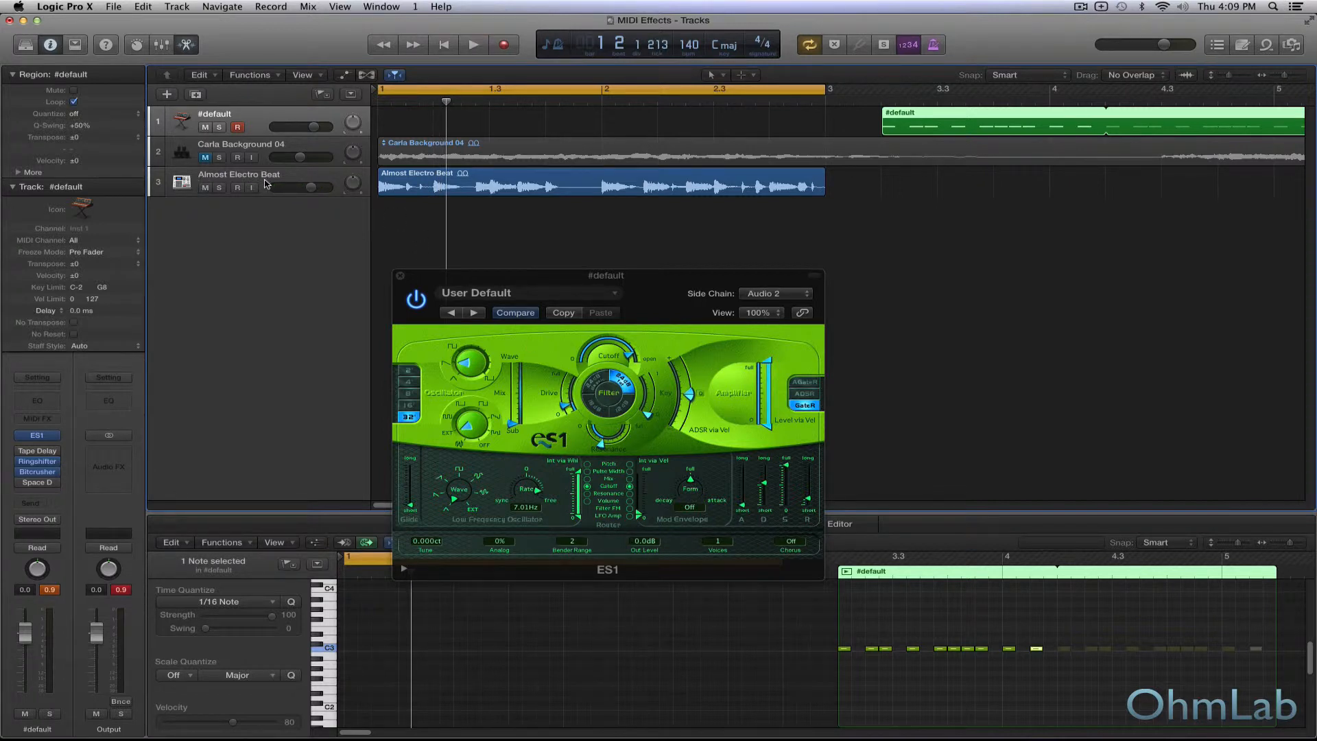
{"action": "left_click", "coordinate": [204, 187]}
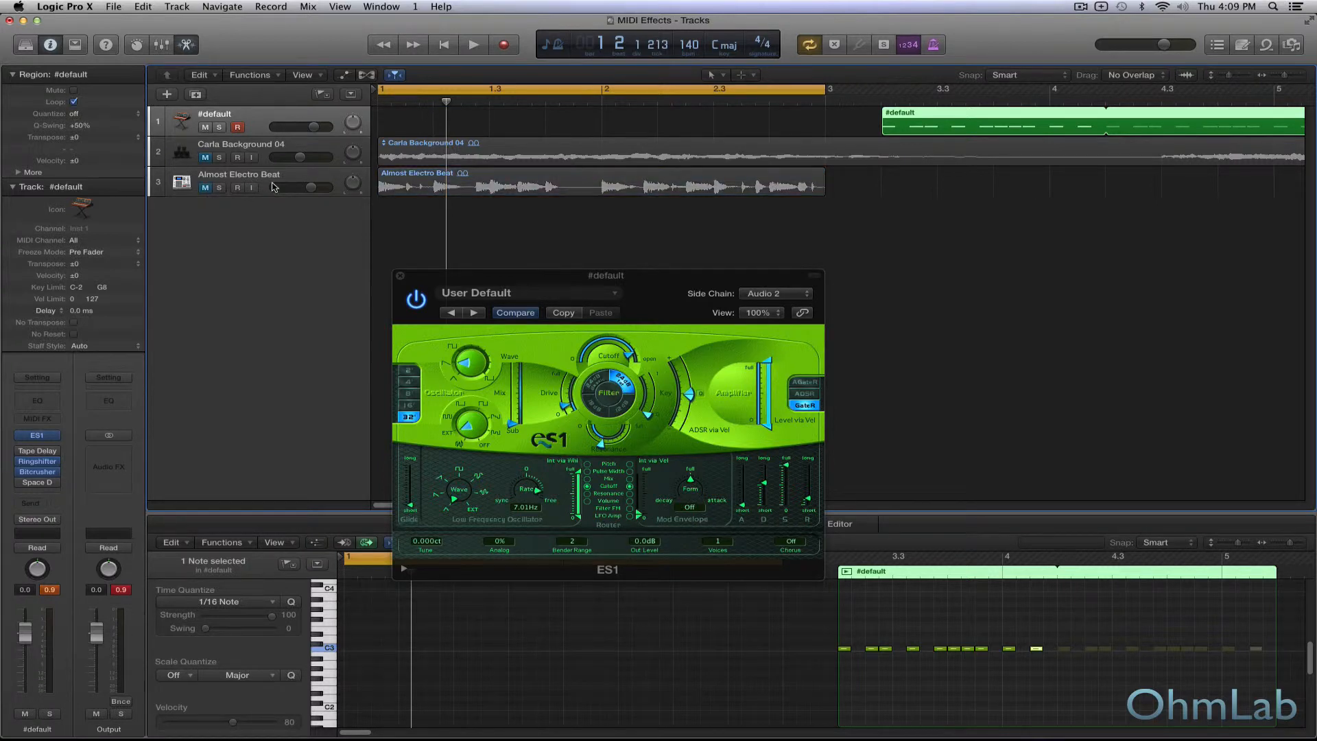
{"action": "left_click", "coordinate": [208, 158]}
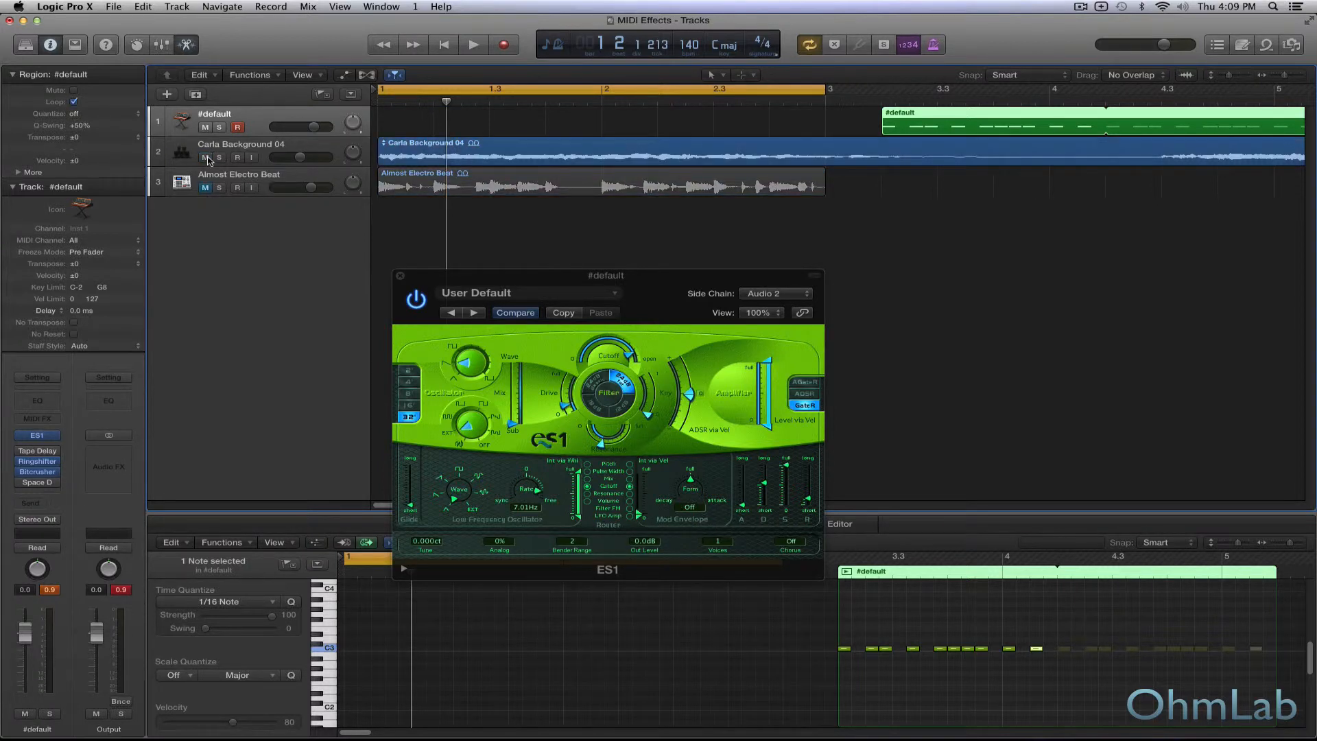
Set the ES1 side chain to Audio 1 - Carla Background 04 and that track's output to No Output, checking it with brief playback.
{"action": "left_click", "coordinate": [263, 145]}
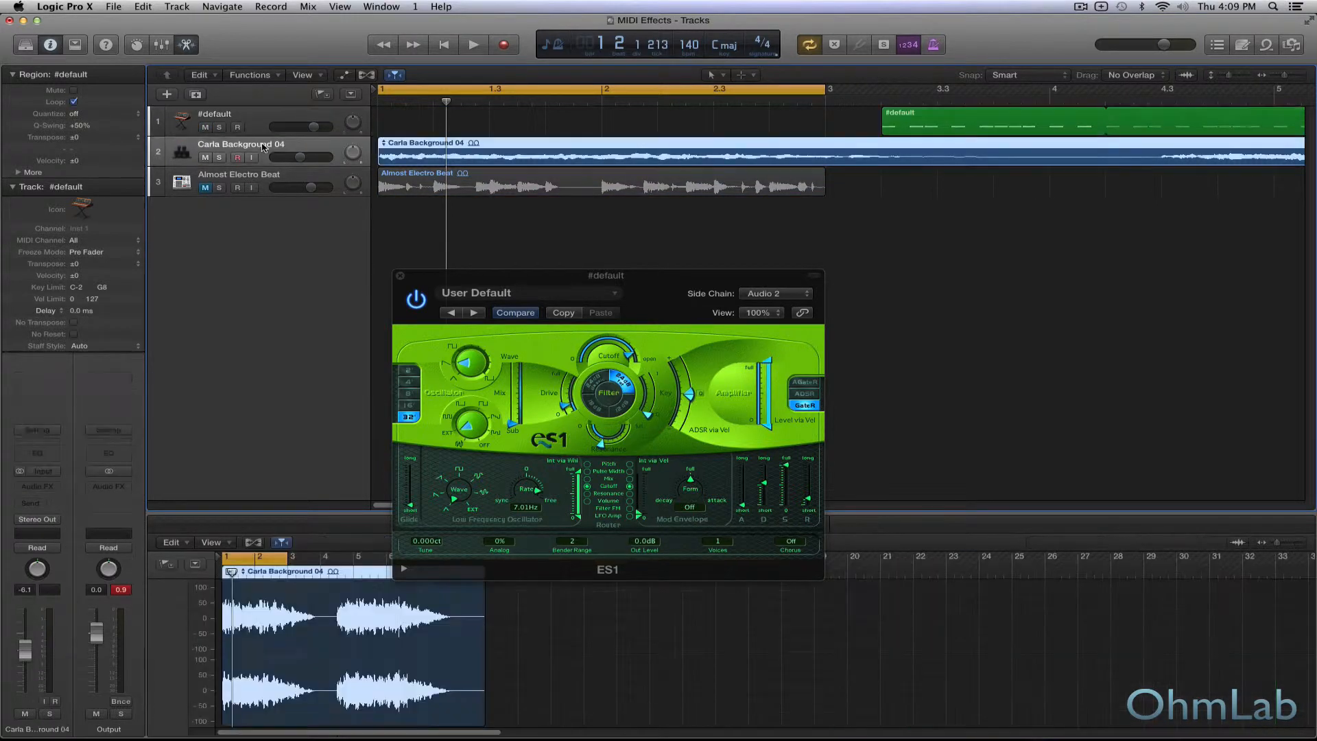
{"action": "left_click", "coordinate": [754, 295]}
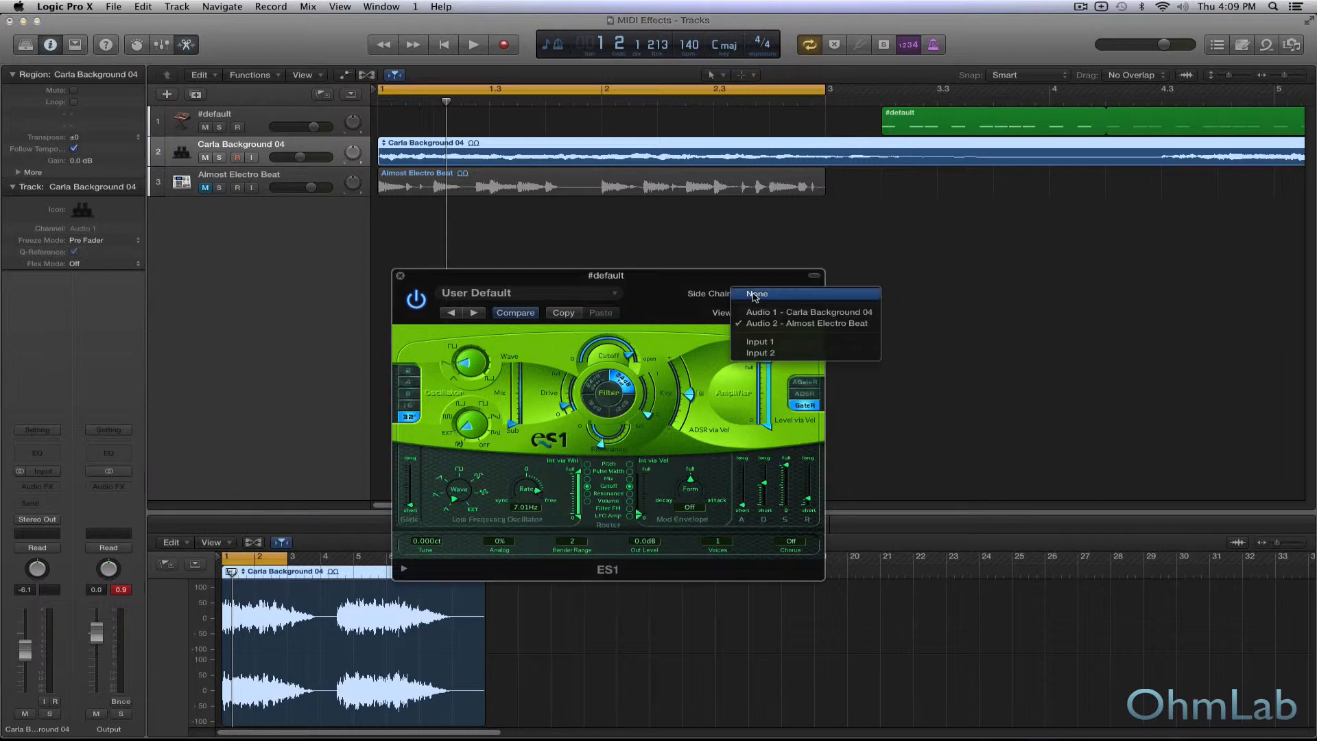
{"action": "left_click", "coordinate": [811, 314]}
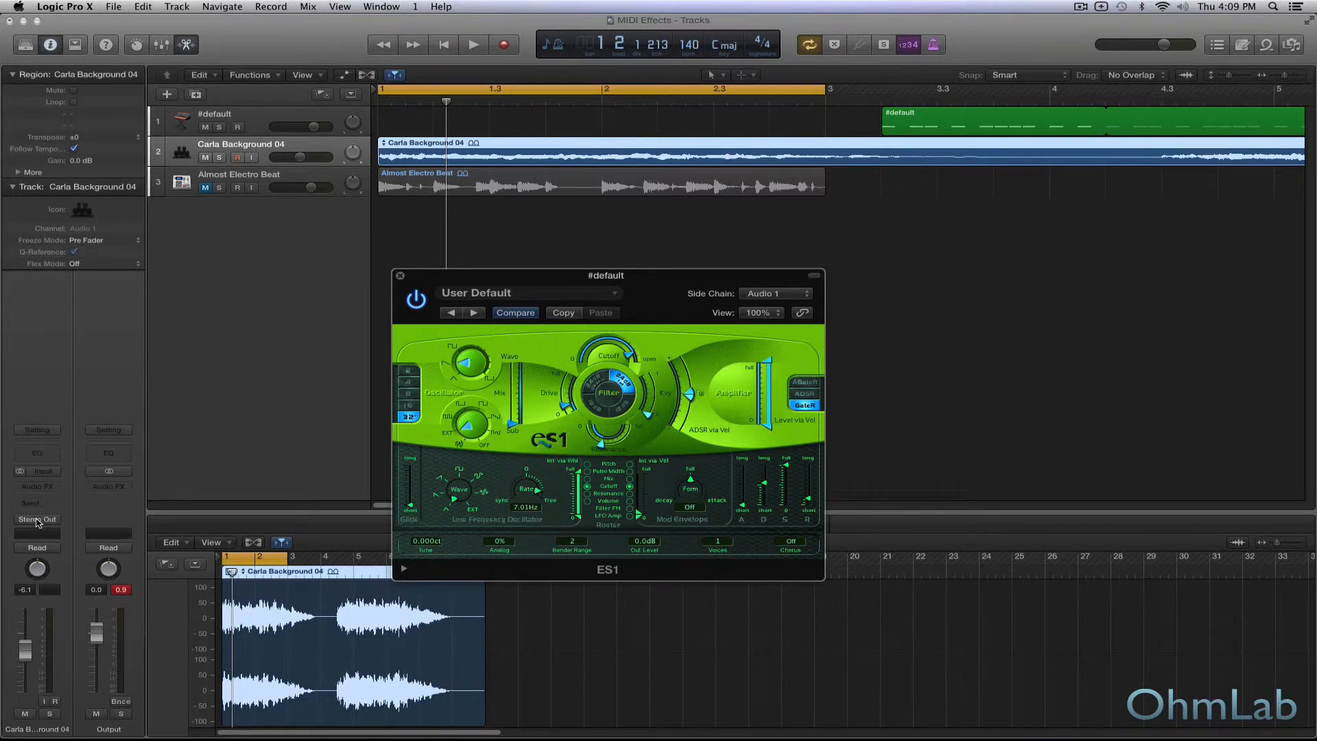
{"action": "left_click", "coordinate": [54, 525]}
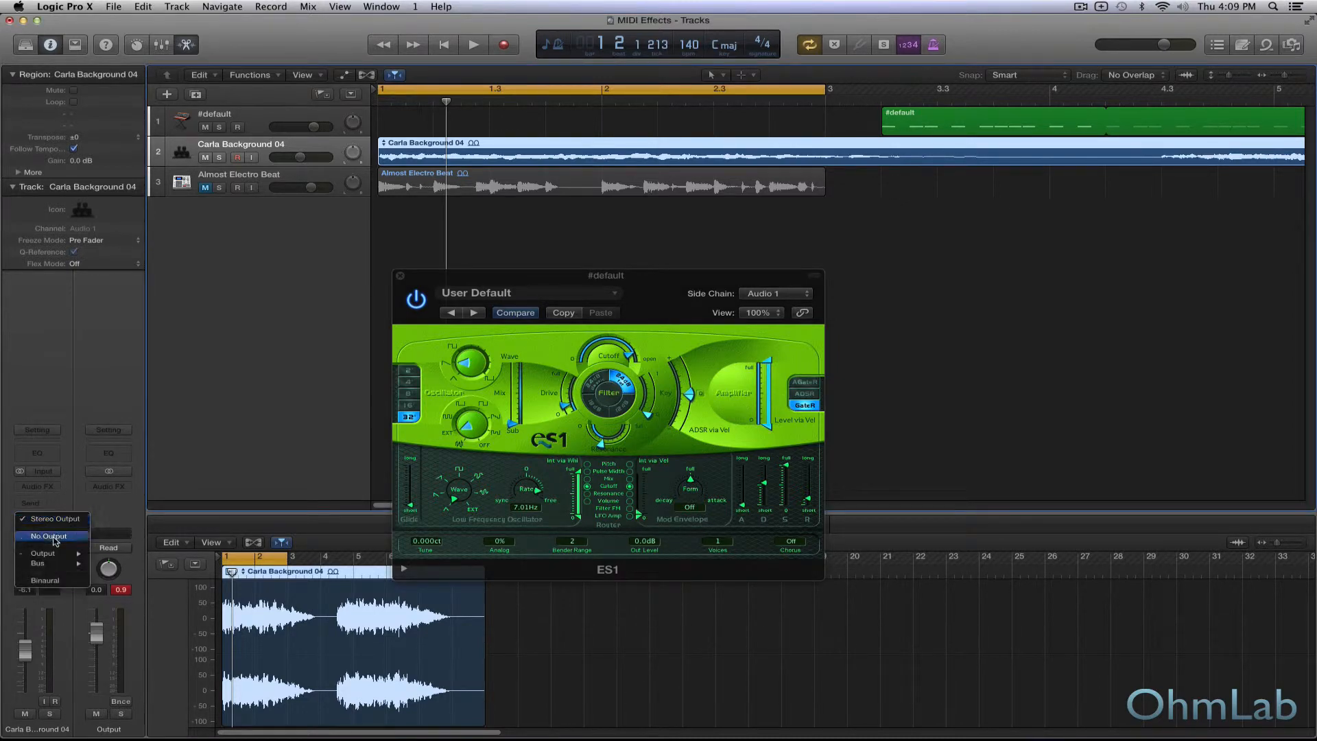
{"action": "left_click", "coordinate": [37, 519]}
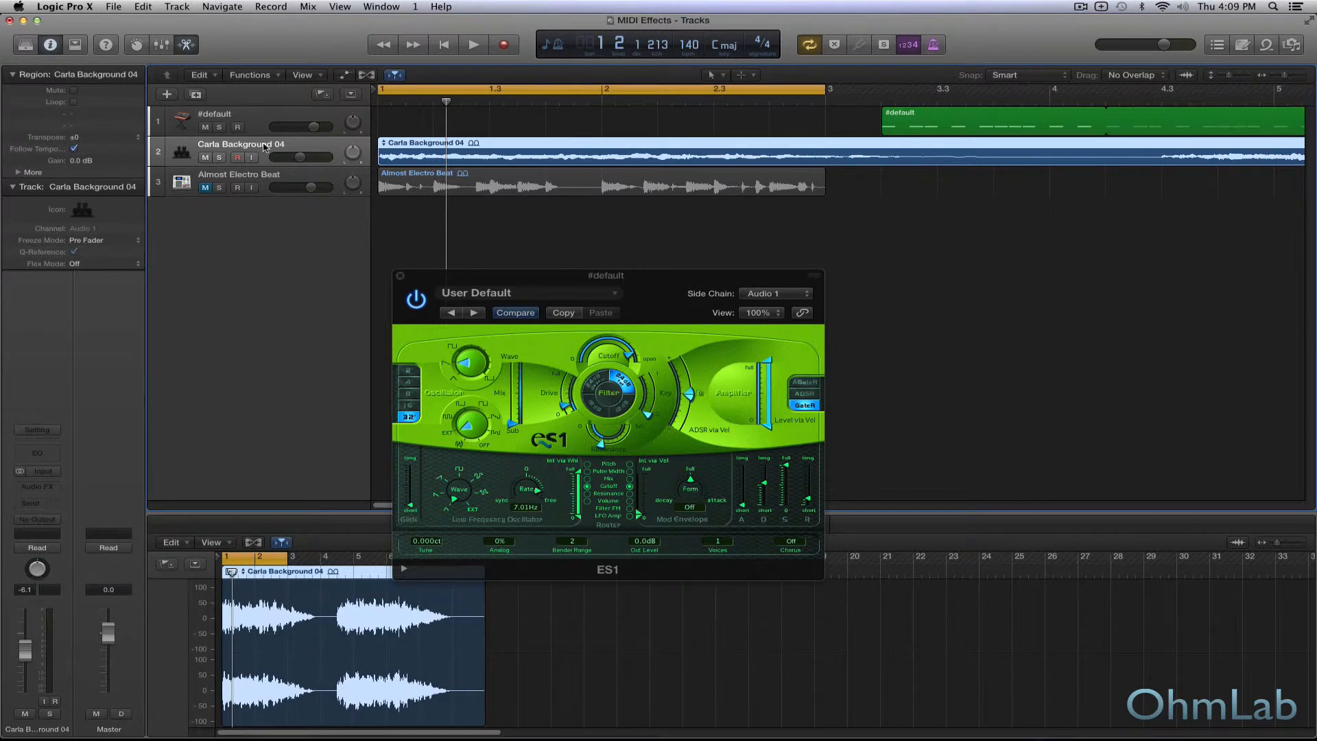
{"action": "key", "text": "space"}
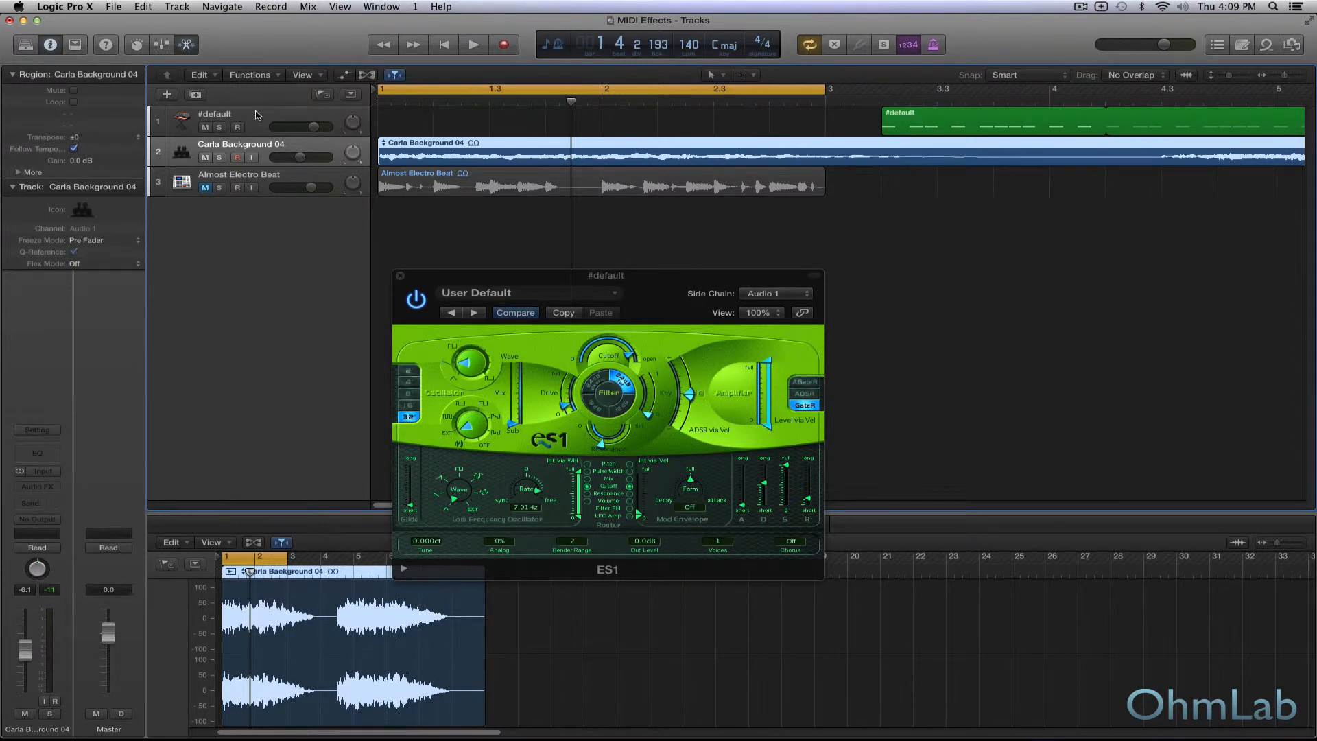
Select the #default track, start playback through ES1, and turn Space D and Tape Delay on.
{"action": "left_click", "coordinate": [256, 114]}
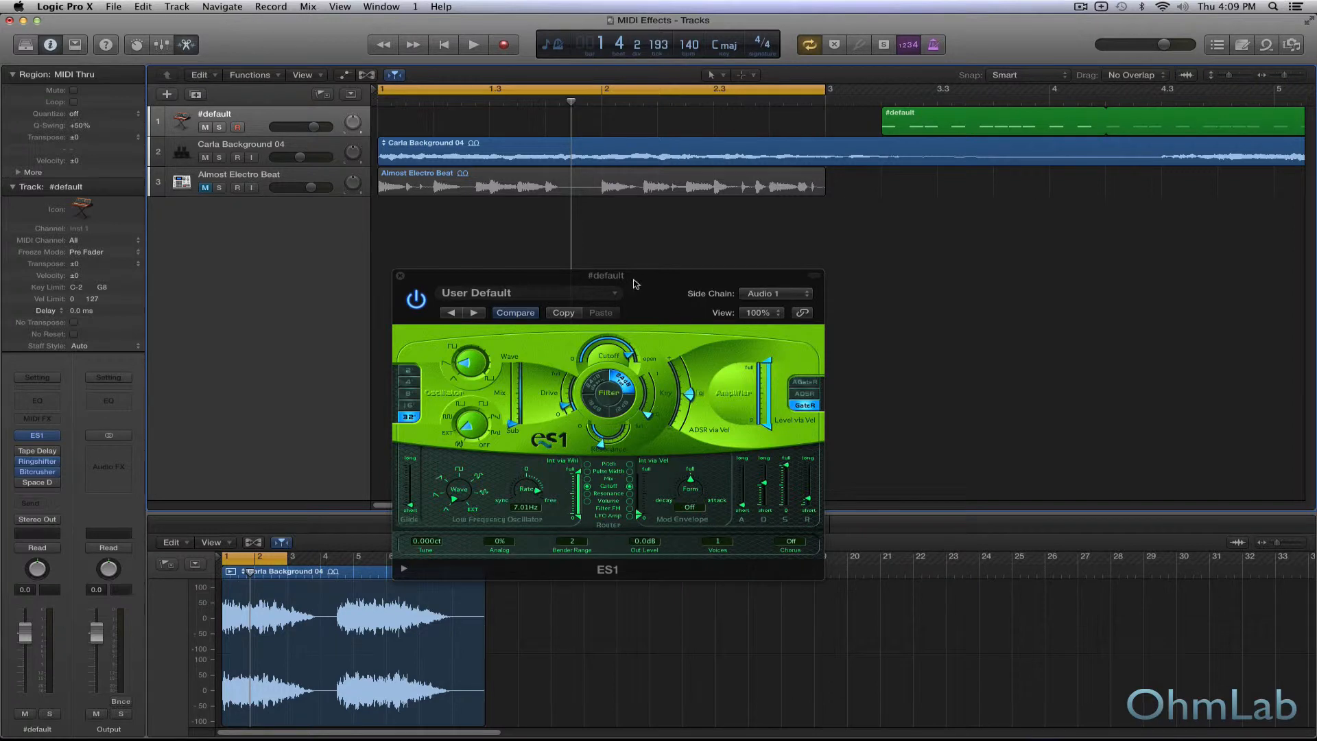
{"action": "left_click_drag", "start_coordinate": [635, 283], "coordinate": [665, 261]}
{"action": "key", "text": "space"}
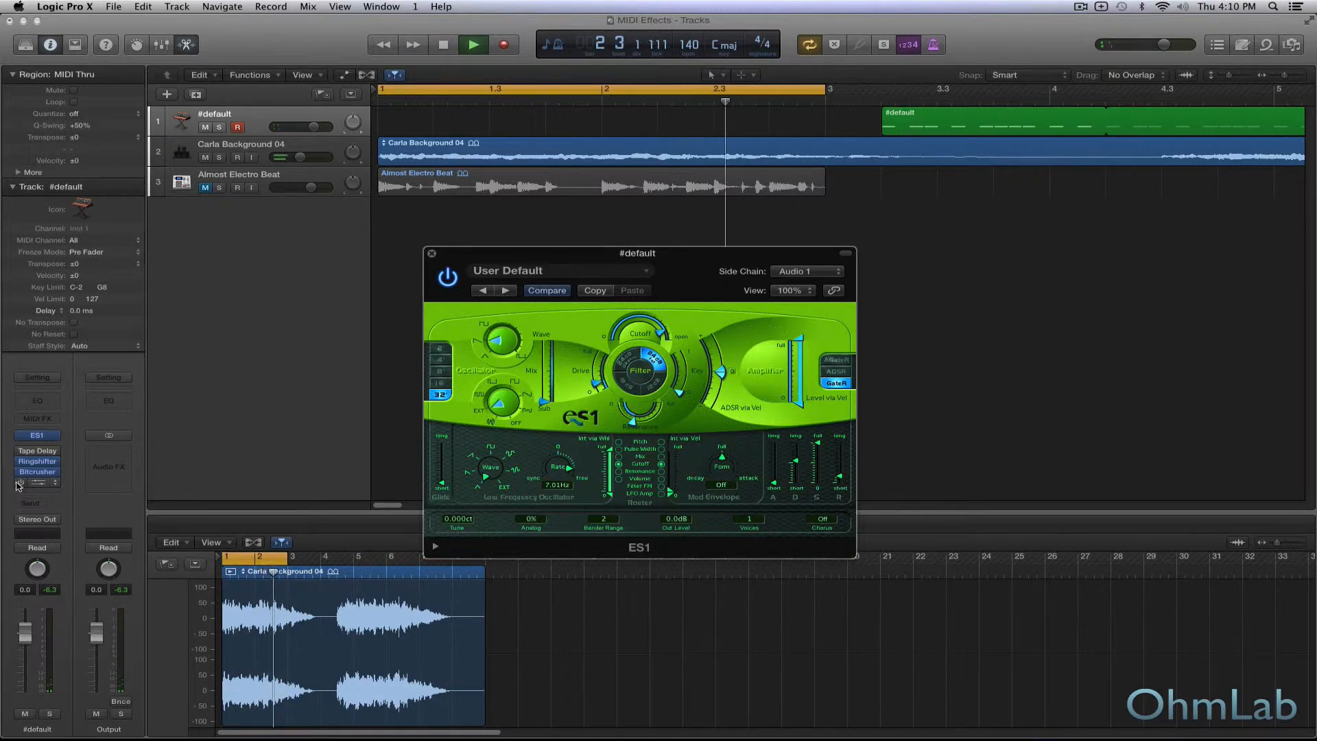
{"action": "mouse_move", "coordinate": [22, 455]}
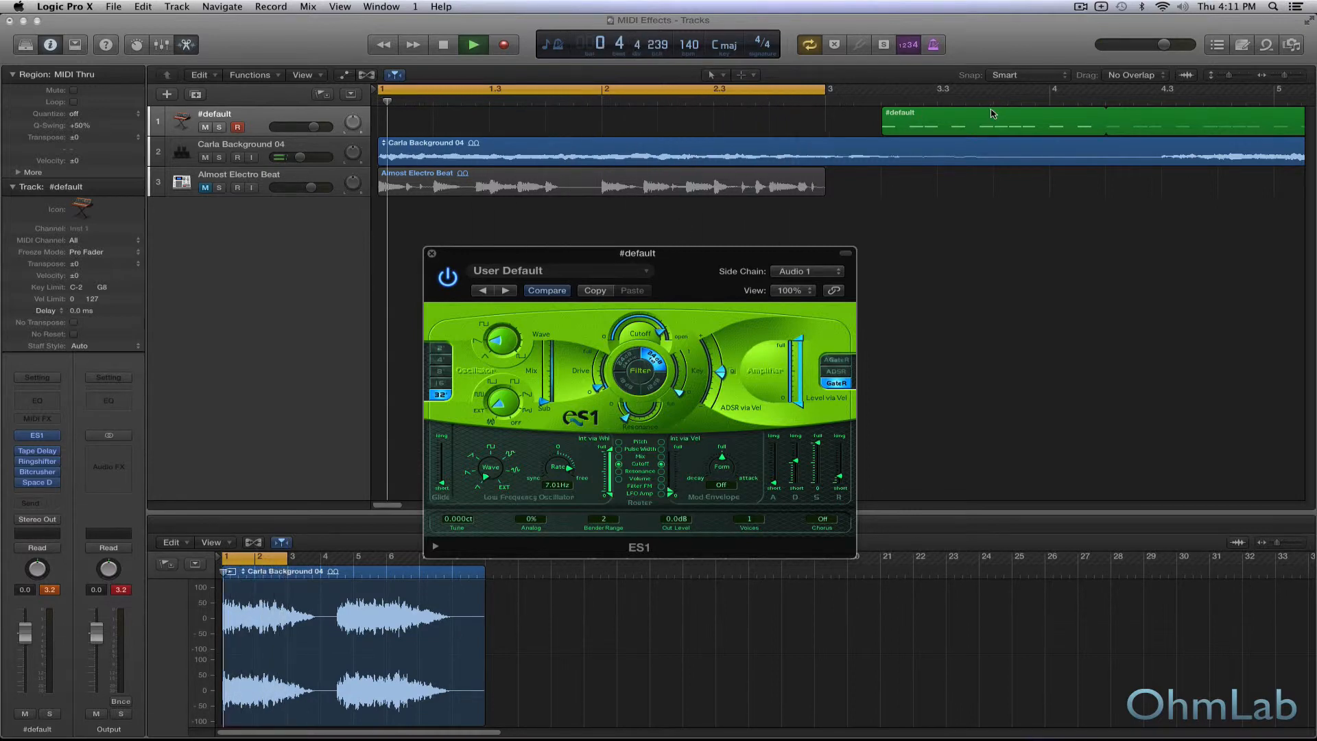
Move the #default MIDI region to start at bar 1, let it play Carla Background 04 through ES1, and stop playback.
{"action": "left_click_drag", "start_coordinate": [992, 113], "coordinate": [487, 126]}
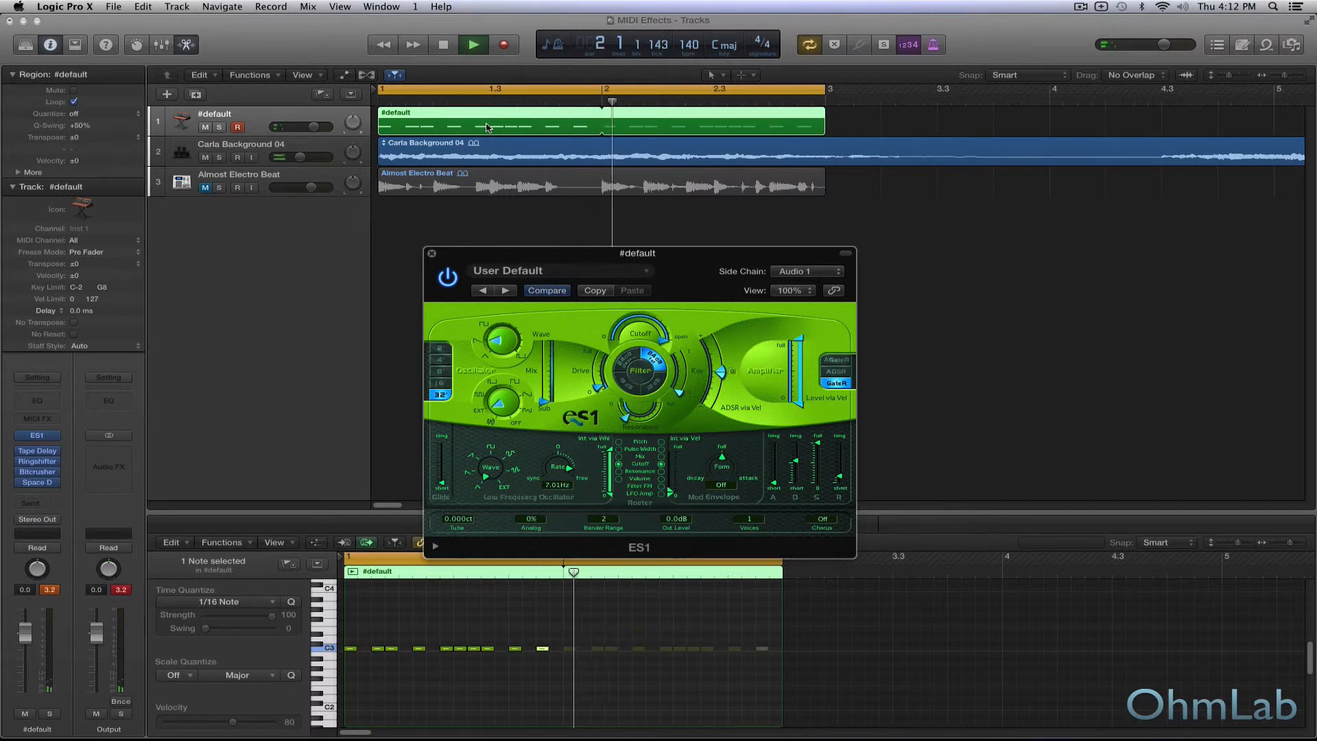
{"action": "key", "text": "space"}
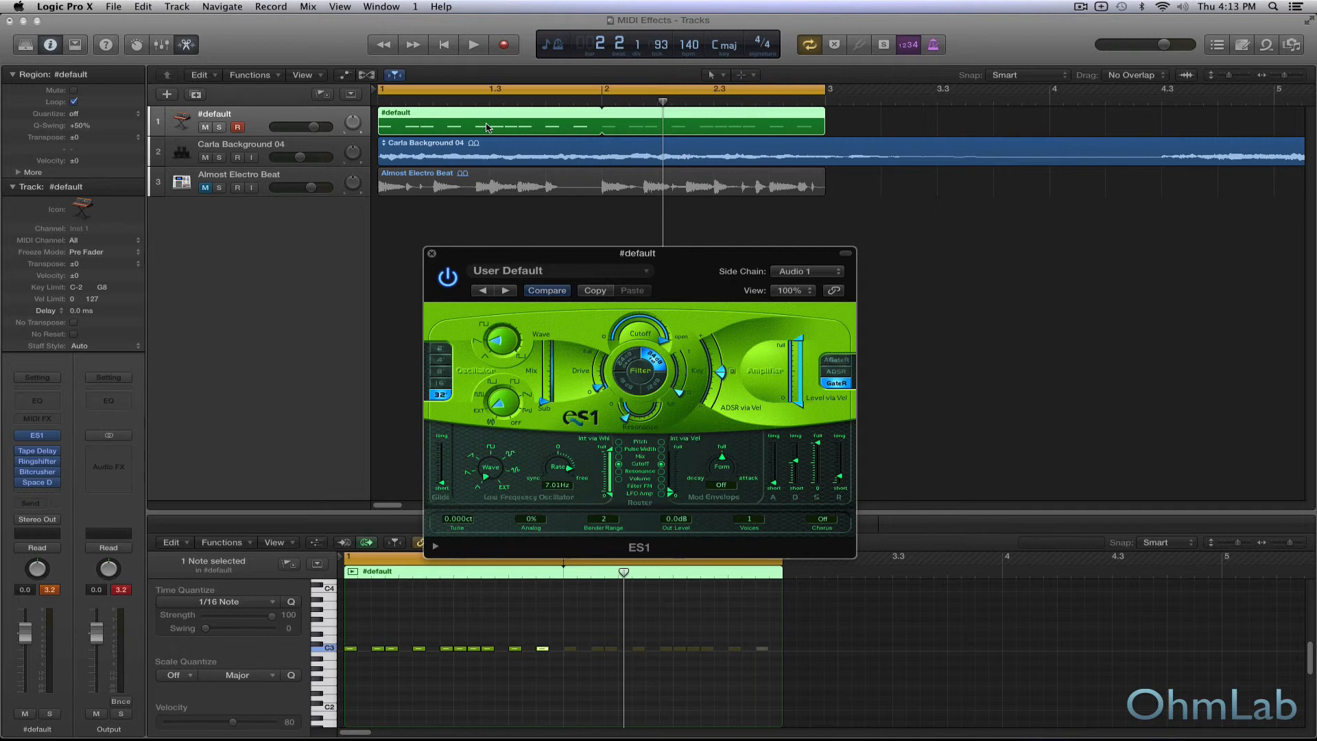
View the list of MIDI effects available for the #default track without choosing one.
{"action": "left_click", "coordinate": [58, 420]}
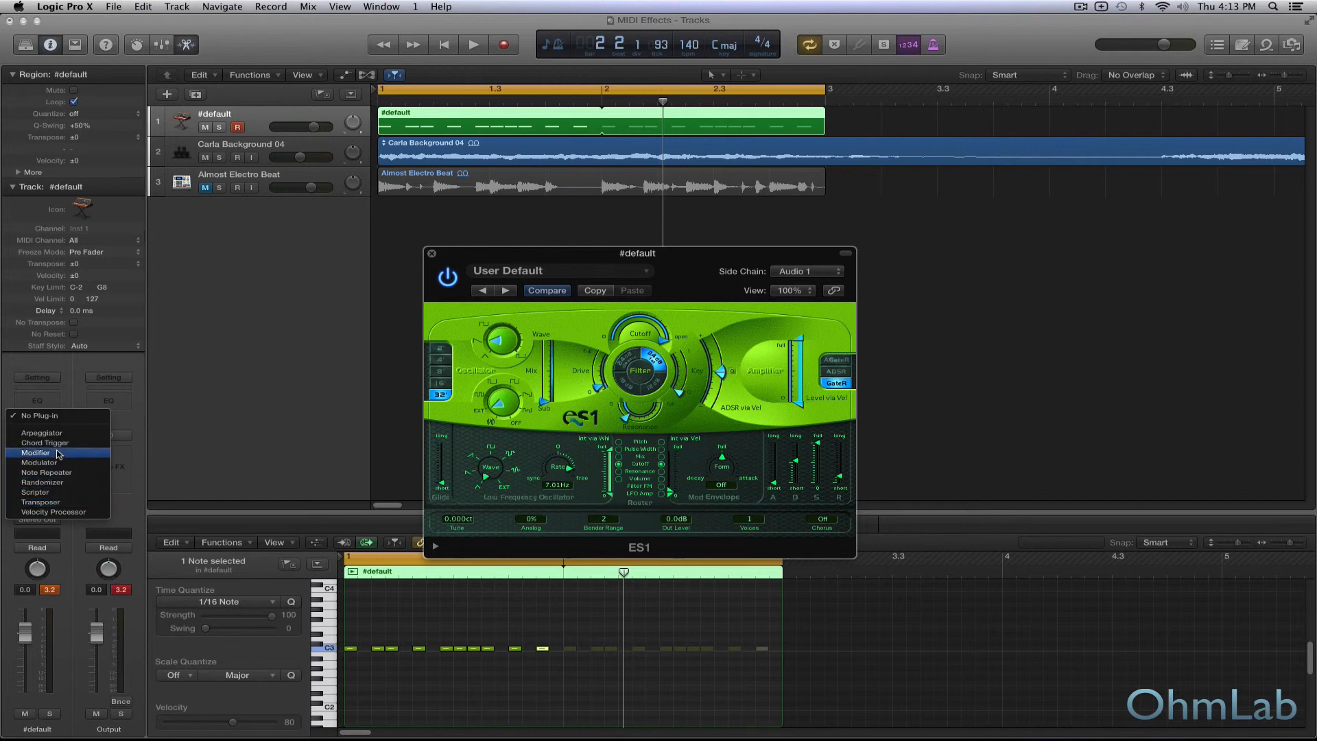
{"action": "left_click", "coordinate": [286, 361]}
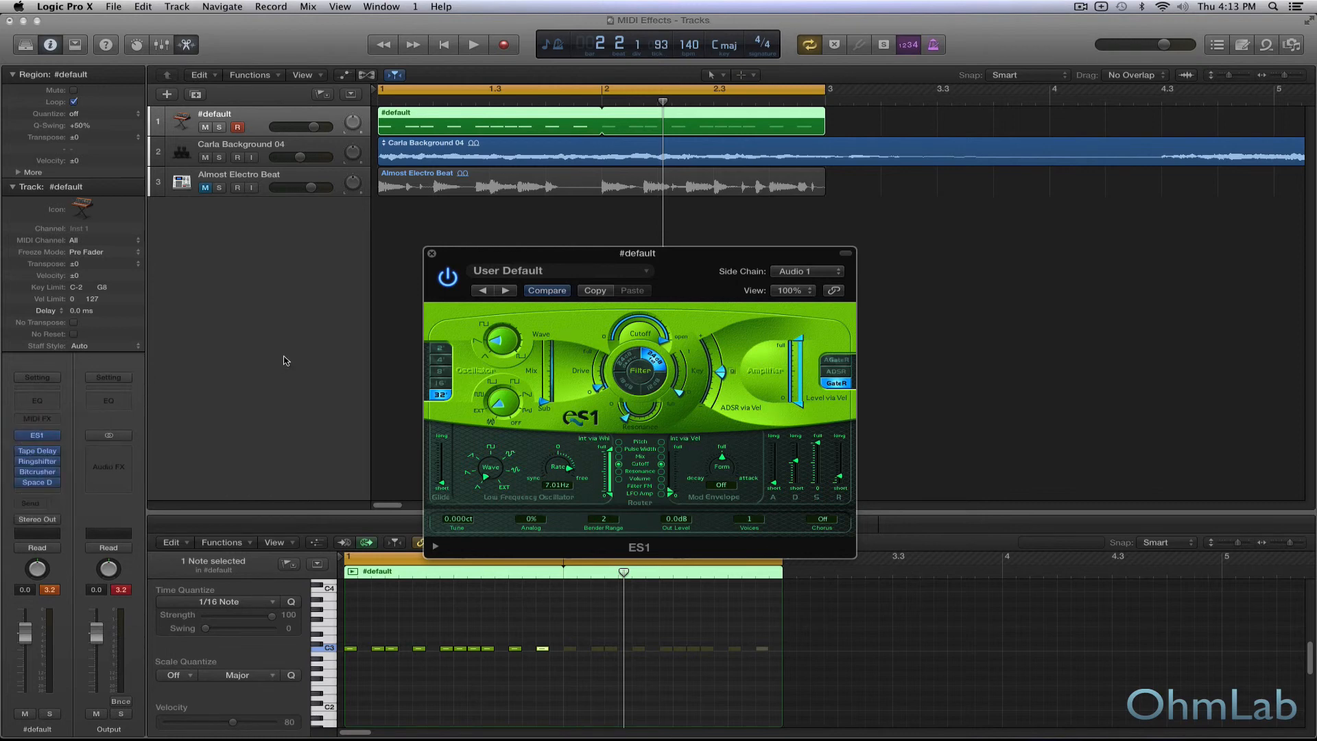